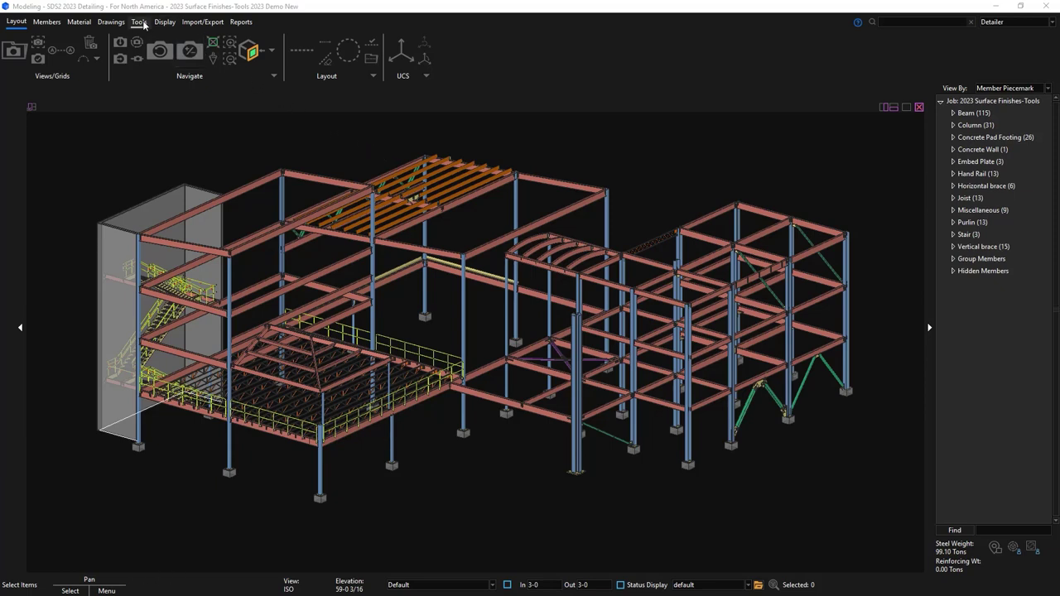
Step: In Update Attributes, set the member surface finish value to Painted
left_click(140, 22)
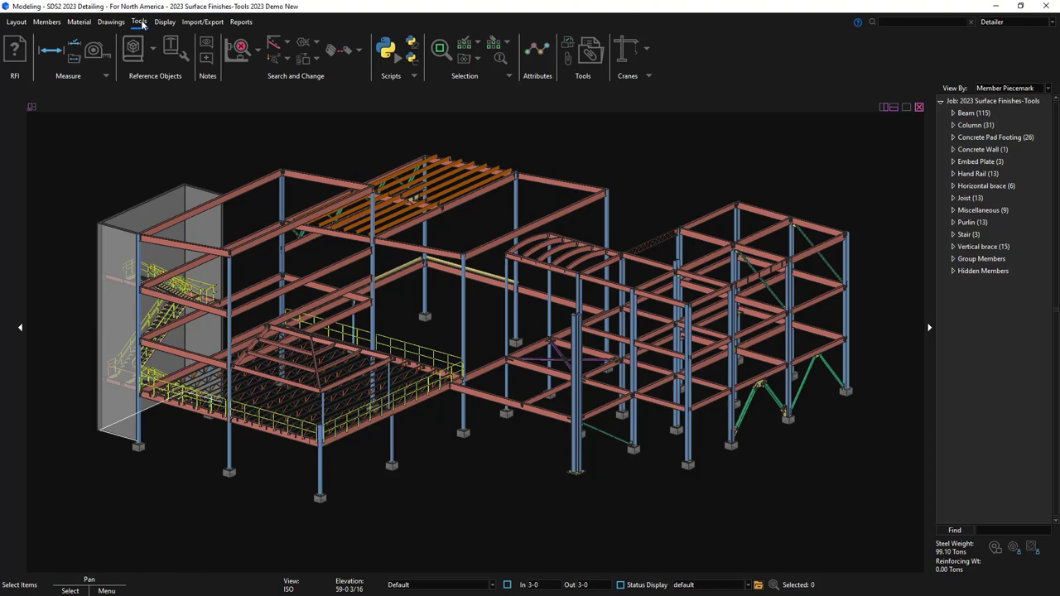
left_click(539, 55)
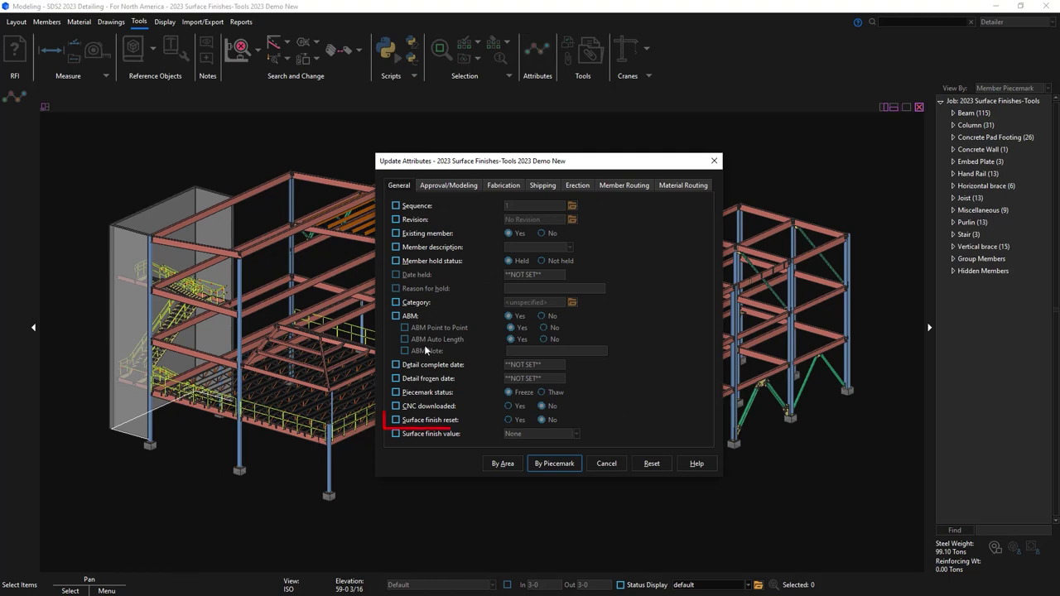
left_click(396, 419)
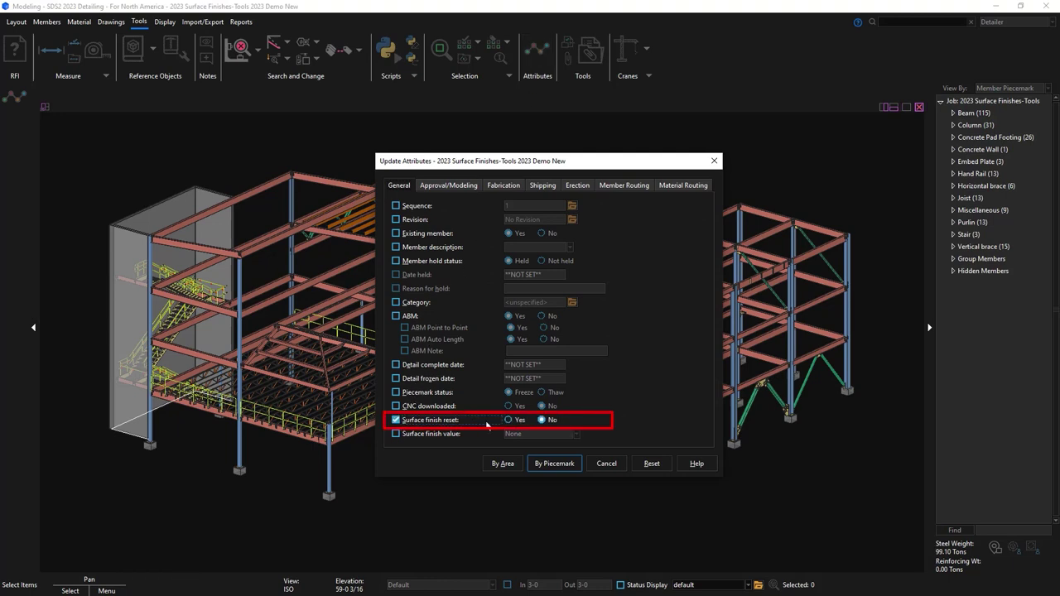
left_click(513, 419)
left_click(397, 420)
left_click(396, 433)
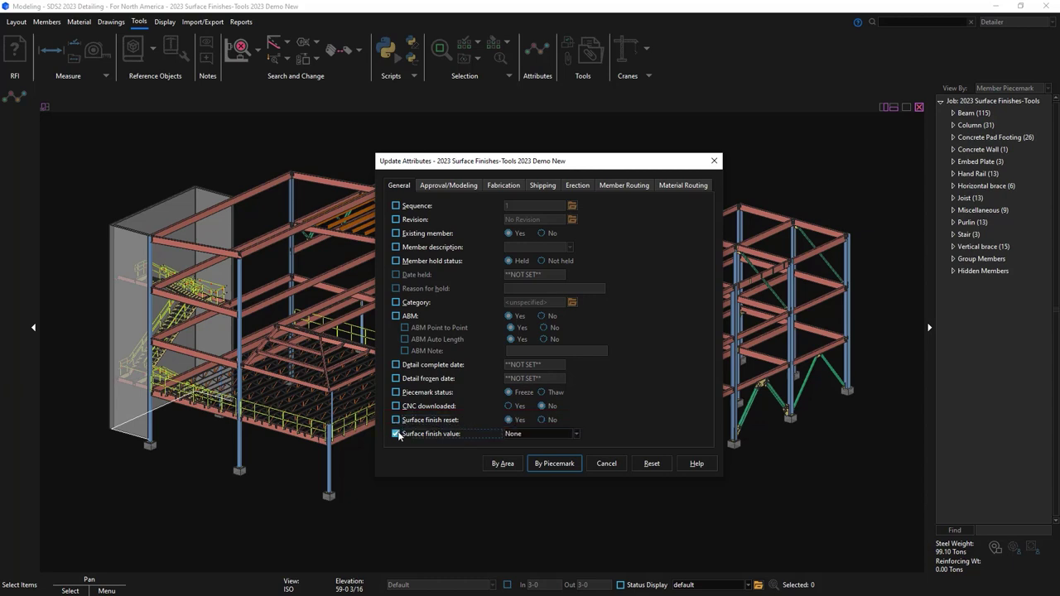
left_click(558, 433)
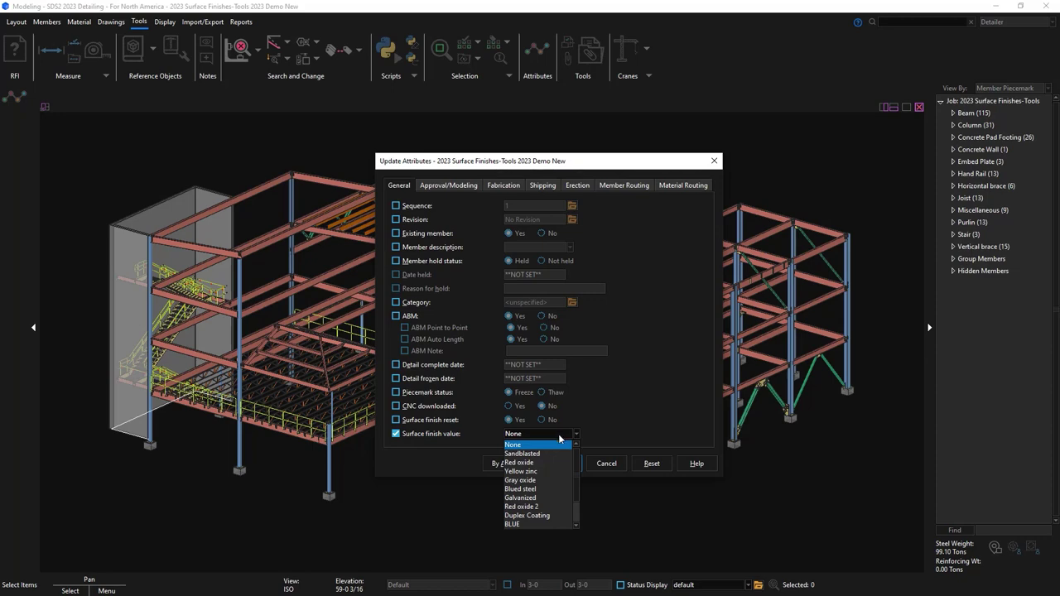
scroll(576, 504, "down", 2)
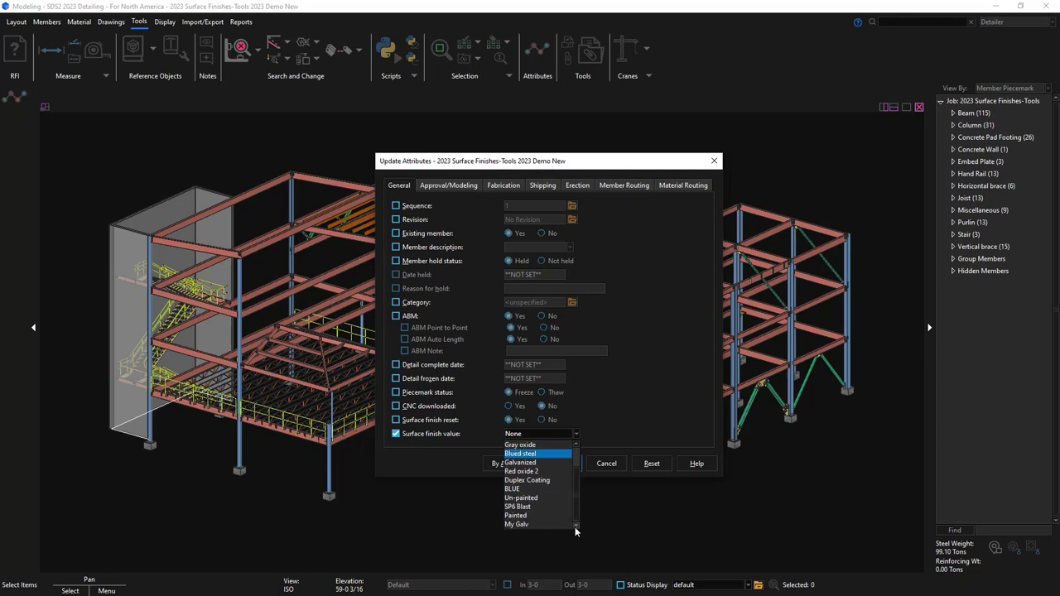
left_click(539, 515)
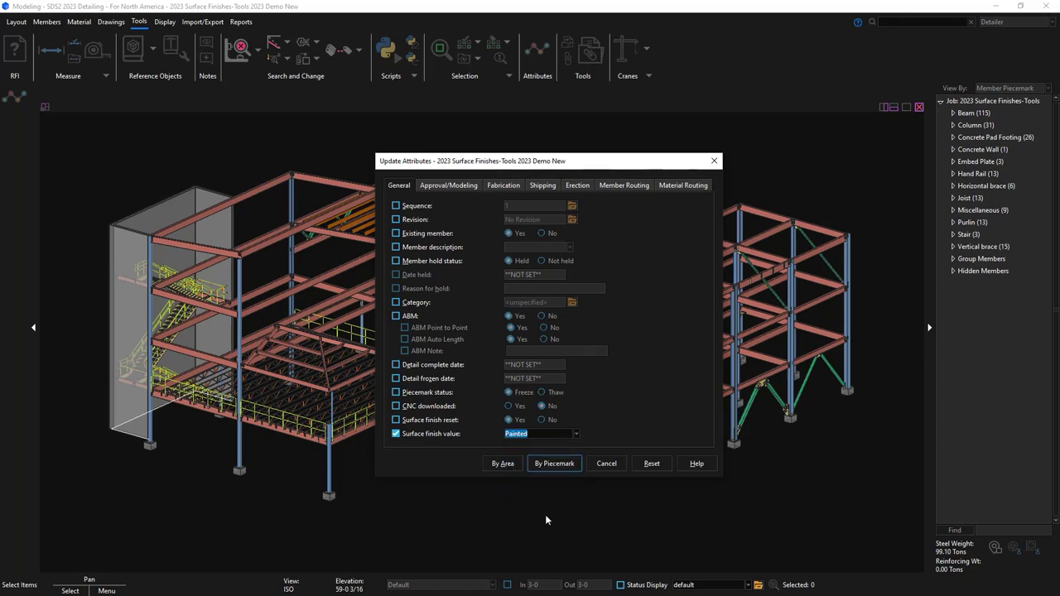
Step: Apply it By Area to the left-frame column and six beams, then confirm
left_click(506, 464)
left_click(237, 364)
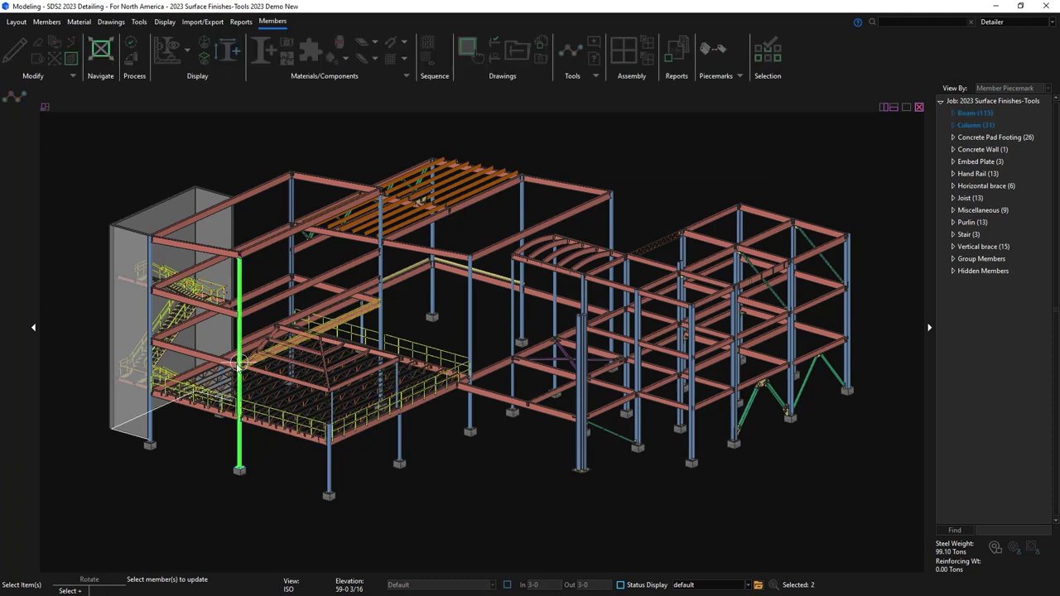
left_click(195, 352)
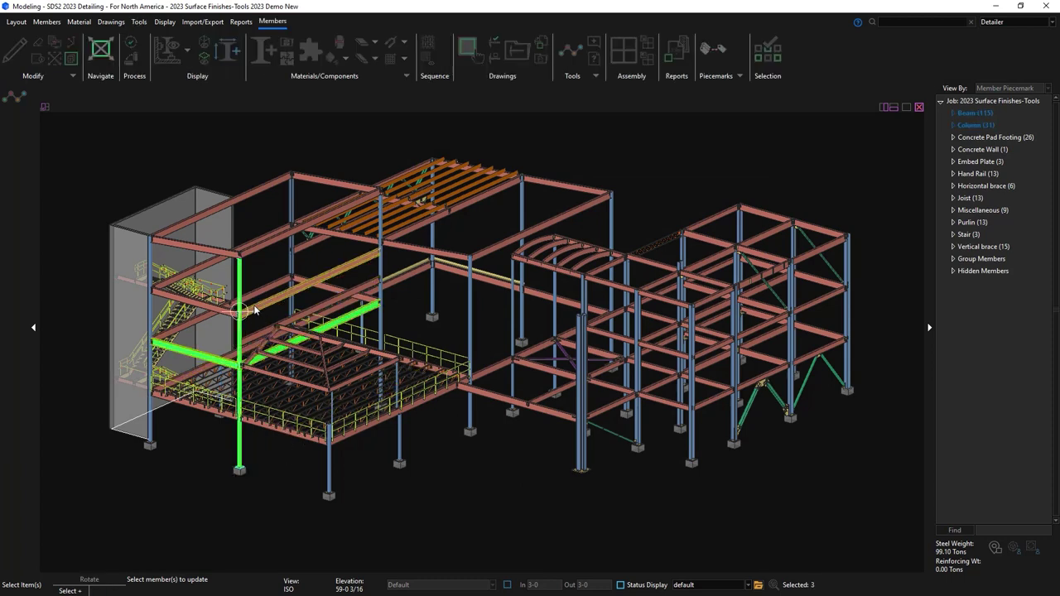
left_click(255, 310)
left_click(240, 250)
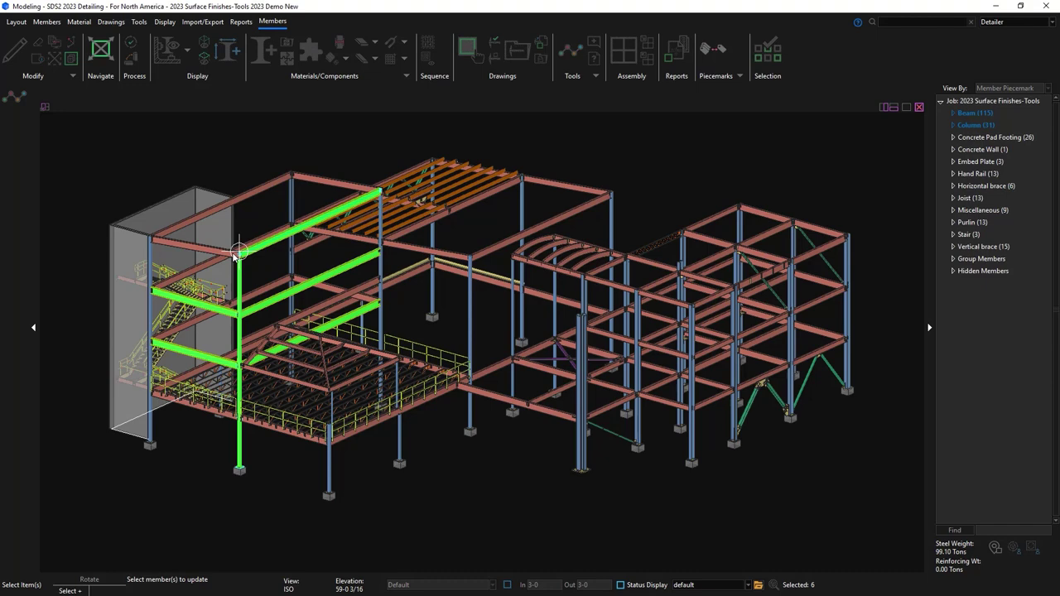
left_click(236, 254)
right_click(282, 471)
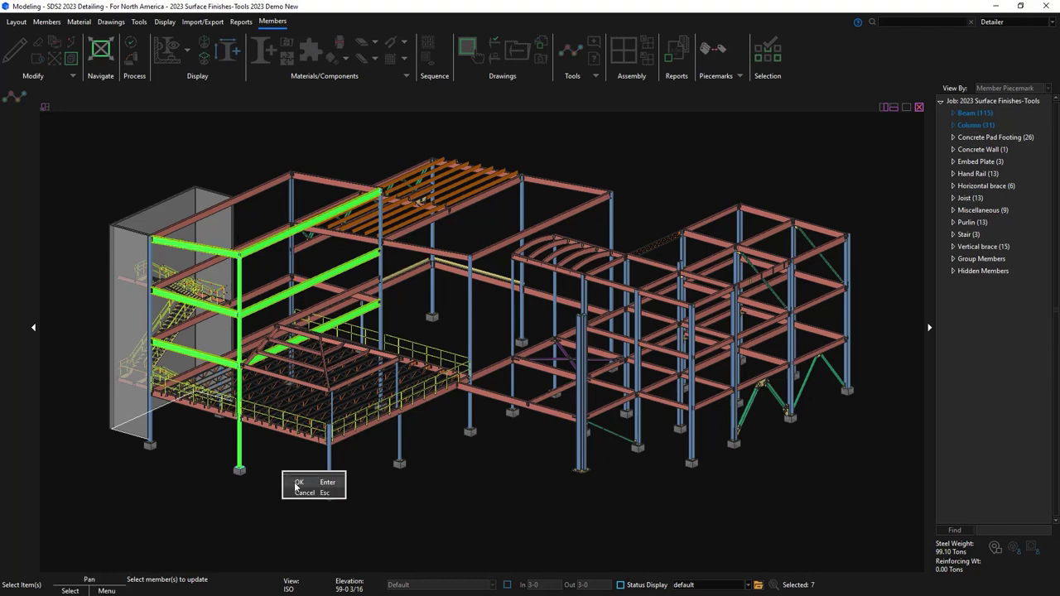
left_click(296, 482)
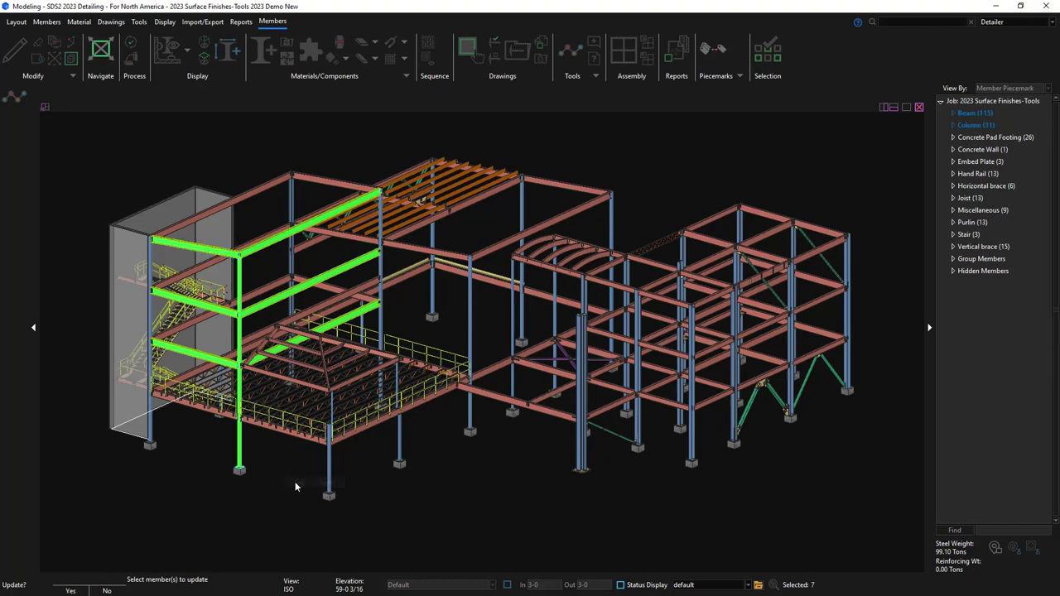
Step: Make the first status rule colour members Green when member surface finish is Painted
left_click(774, 586)
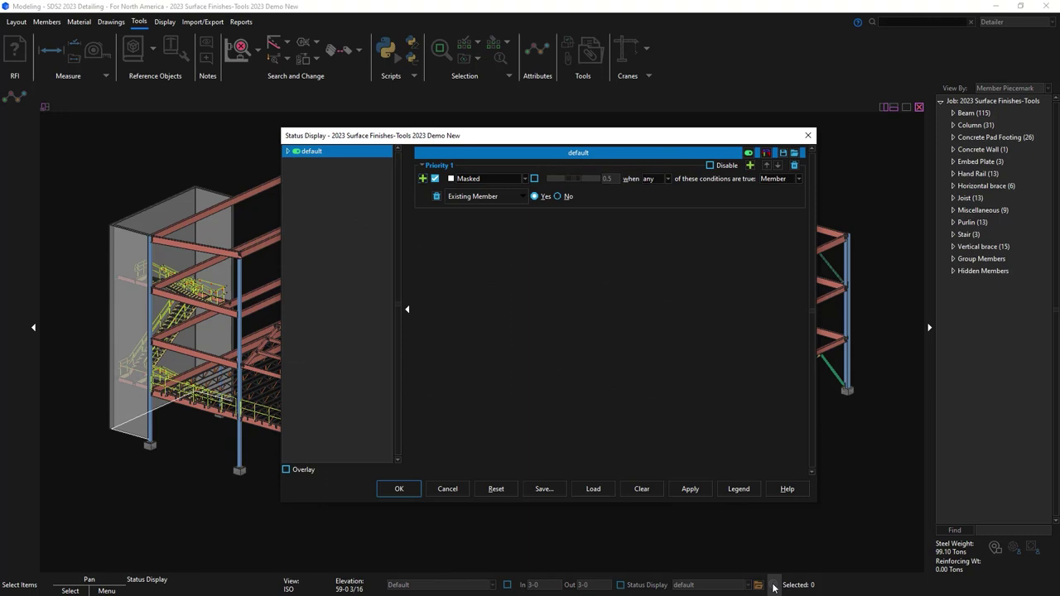
left_click(524, 180)
left_click(514, 197)
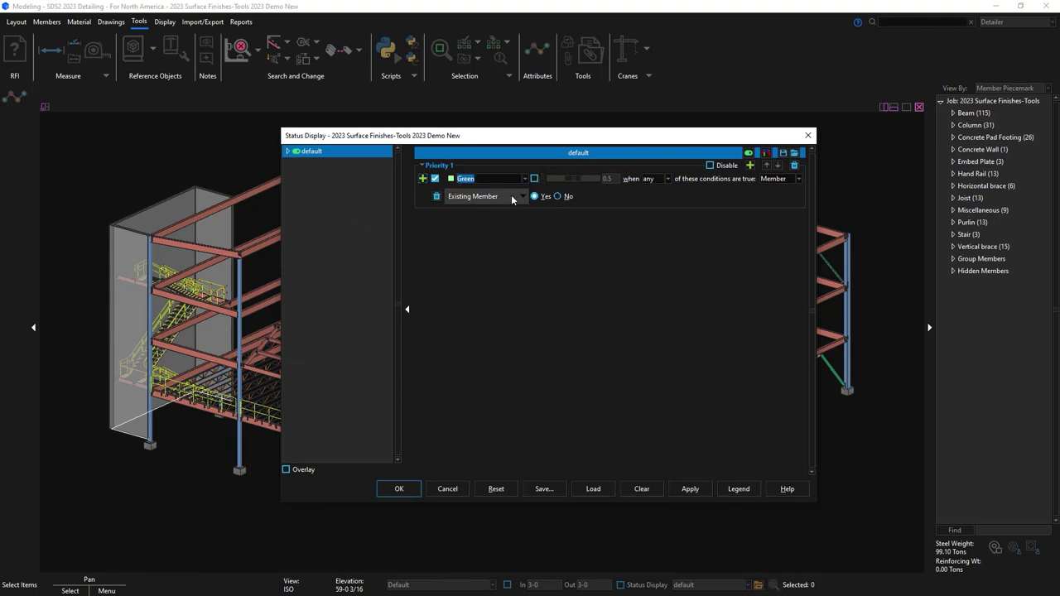
left_click(513, 197)
mouse_move(509, 265)
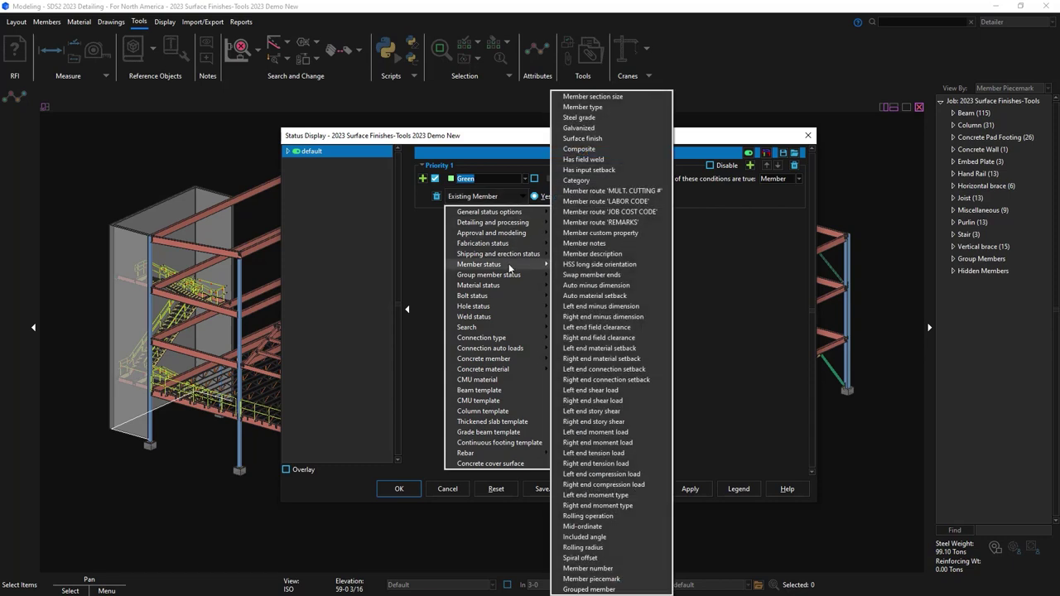
left_click(592, 139)
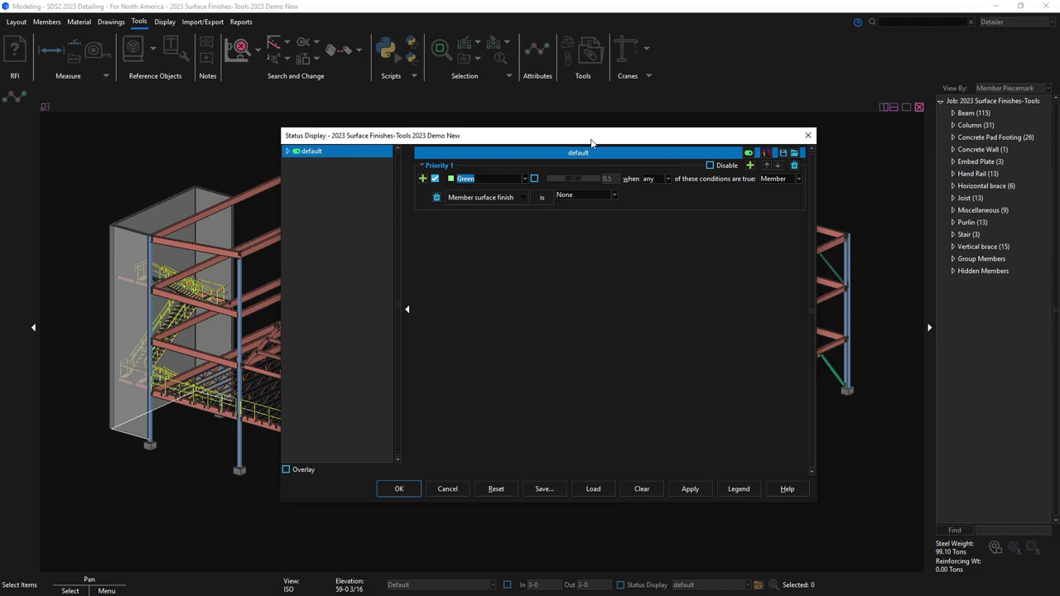
left_click(612, 196)
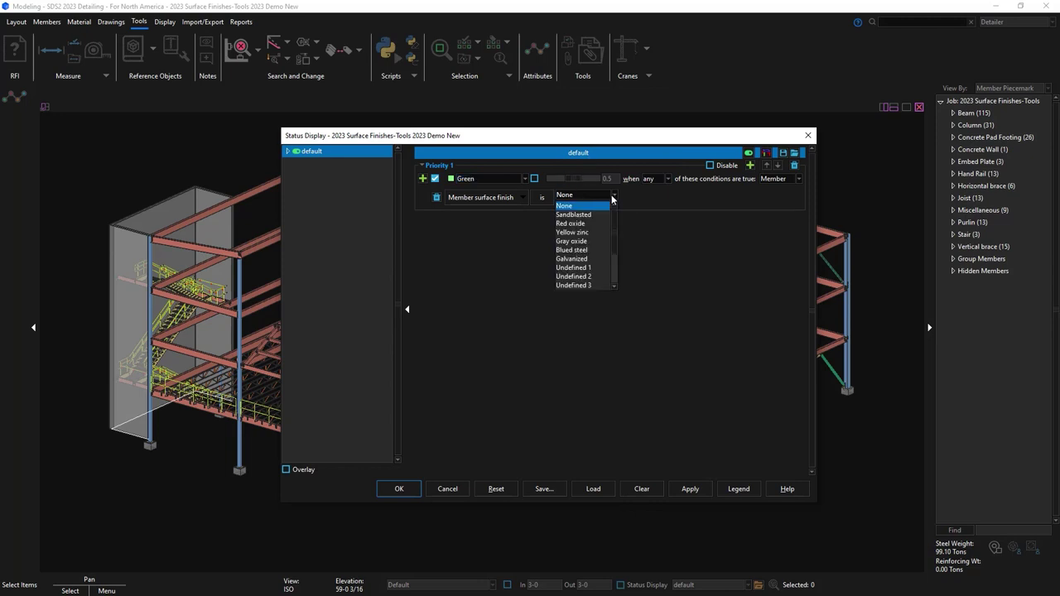
left_click_drag(615, 217, 615, 245)
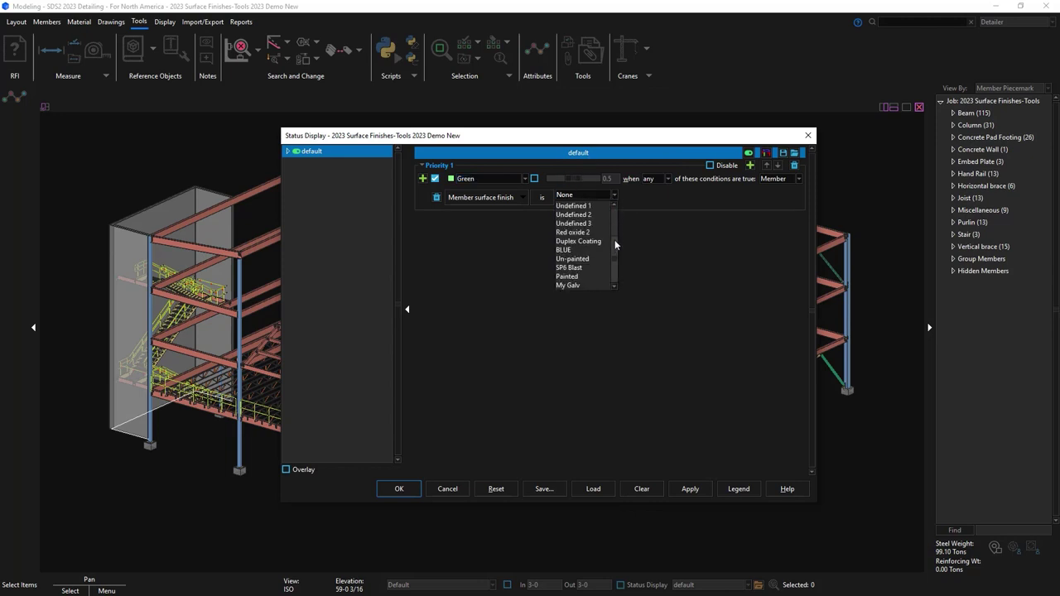
left_click(570, 276)
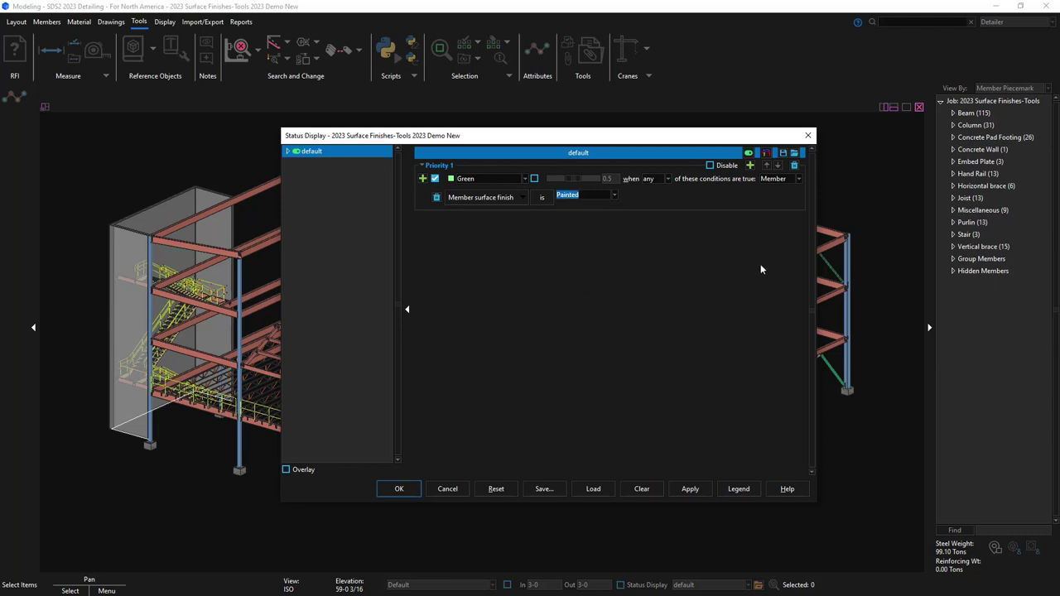
Step: Add a Priority 2 rule: Magenta when material surface finish is Sandblasted
left_click(749, 164)
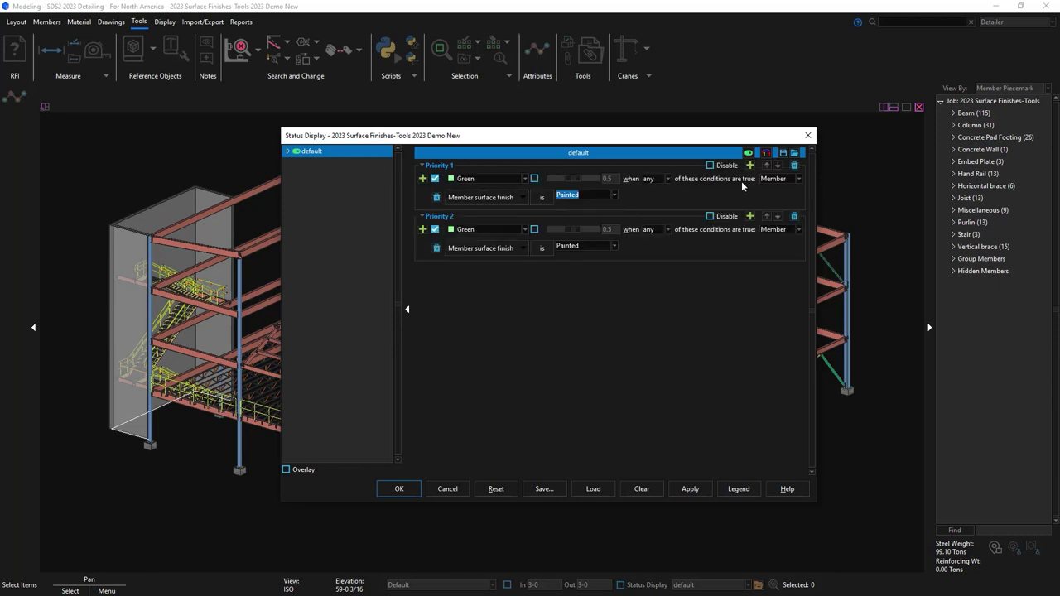
left_click(524, 230)
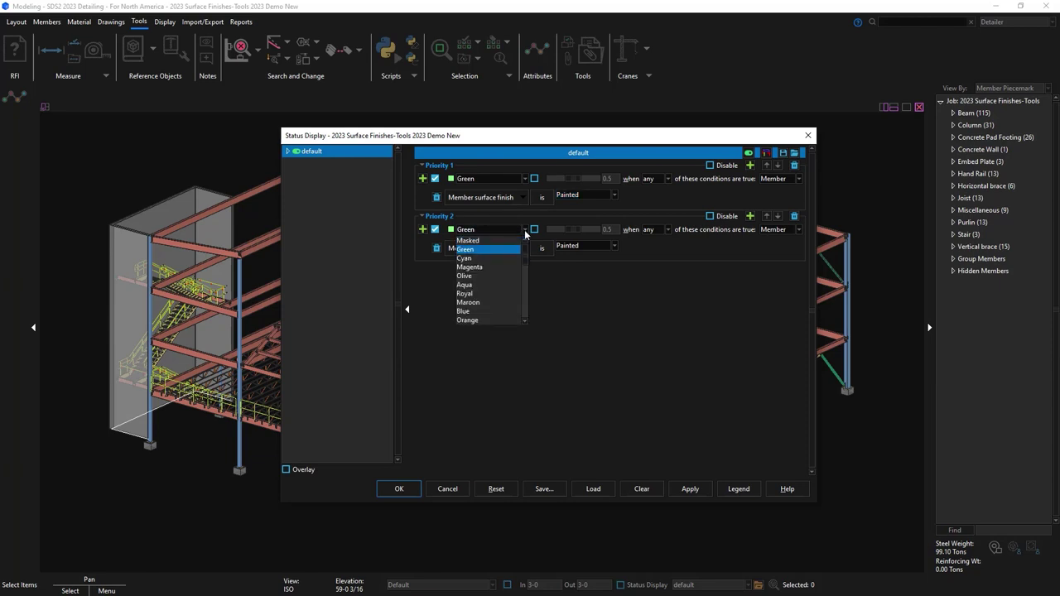
left_click(515, 267)
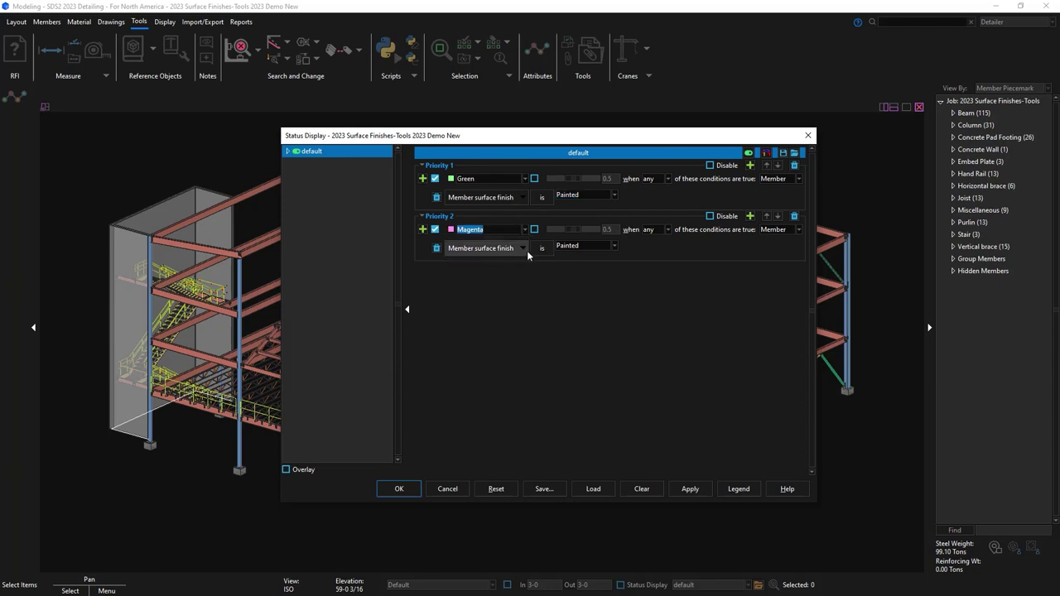
left_click(525, 247)
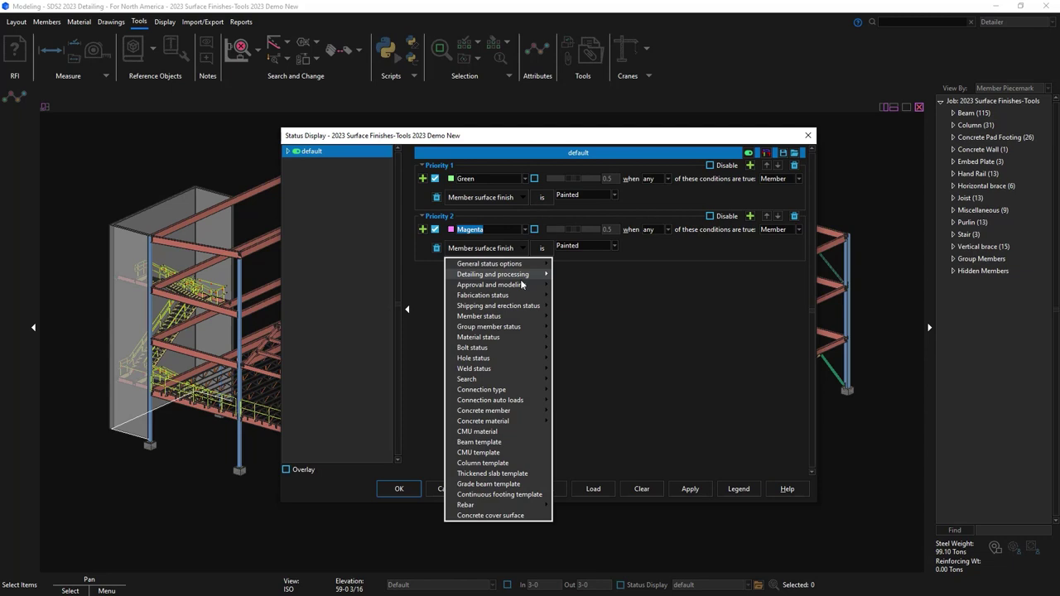
mouse_move(519, 337)
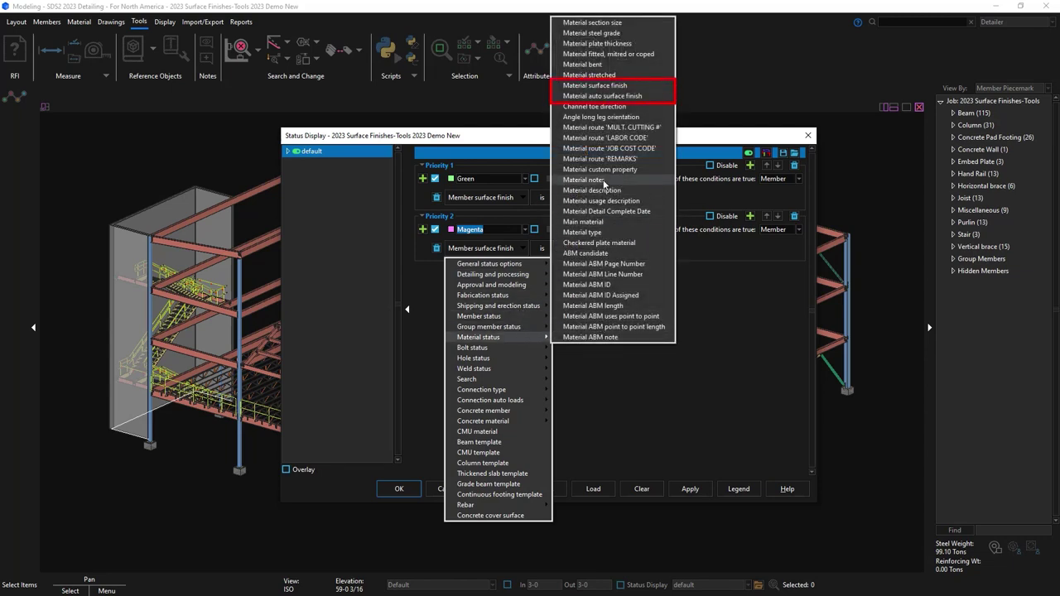
left_click(599, 88)
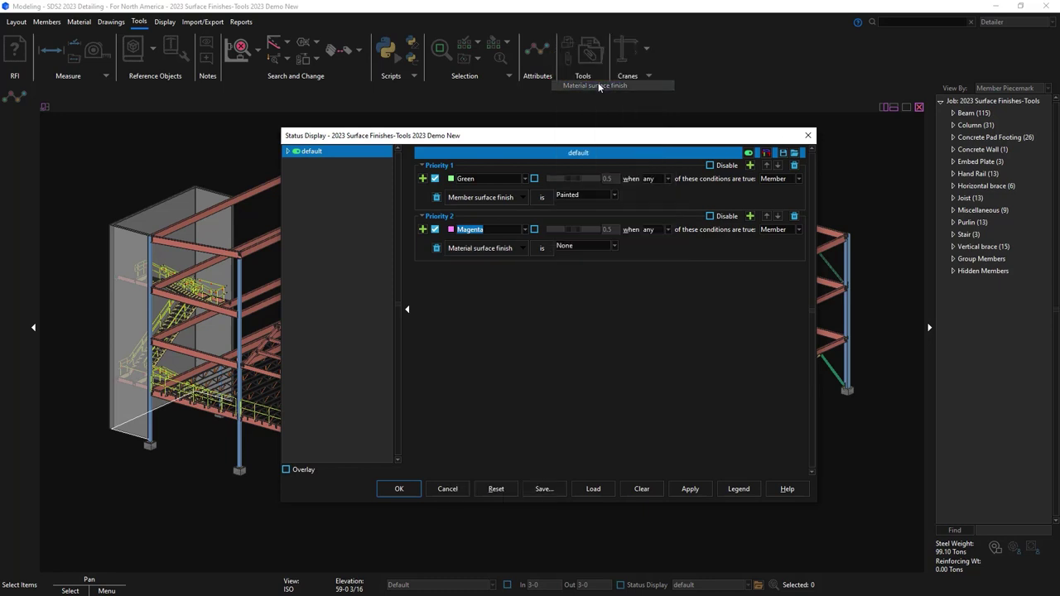
left_click(613, 248)
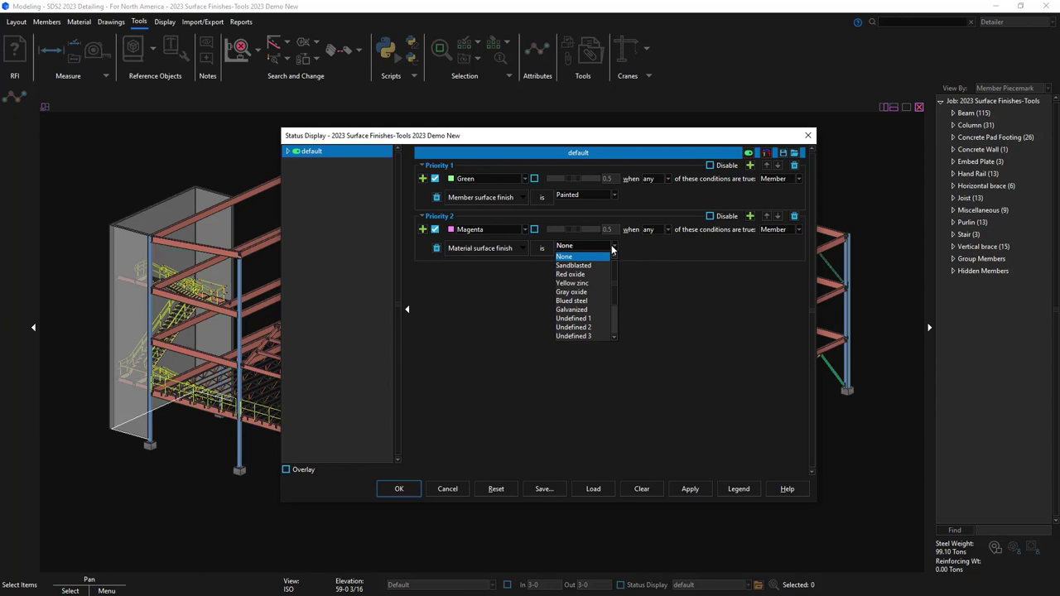
left_click(580, 265)
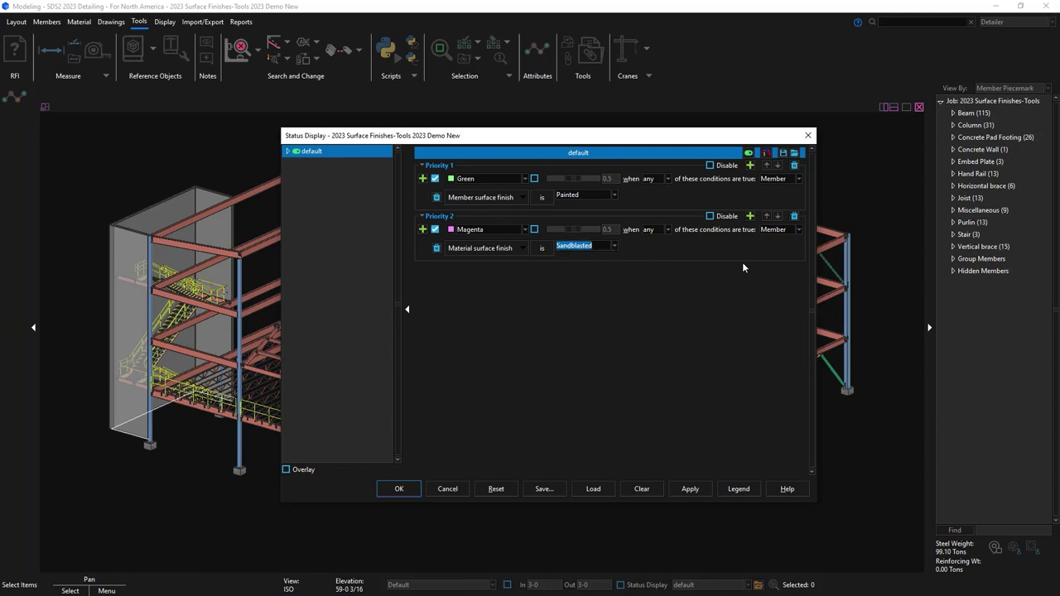
Step: Load the Surface-Finishes-Status-Display rule file and apply its colours to the model
left_click(793, 153)
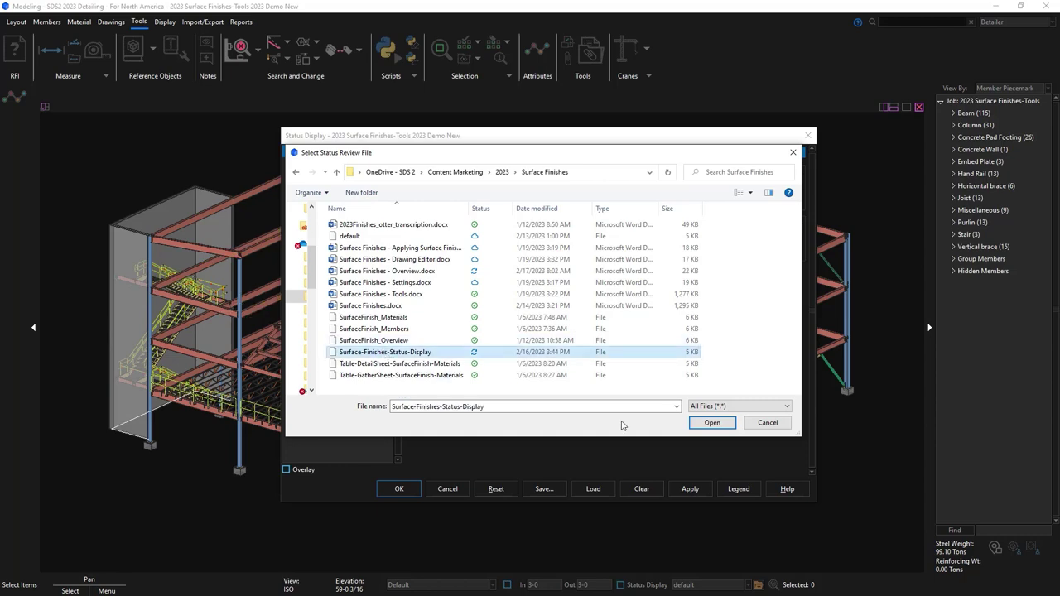
left_click(712, 423)
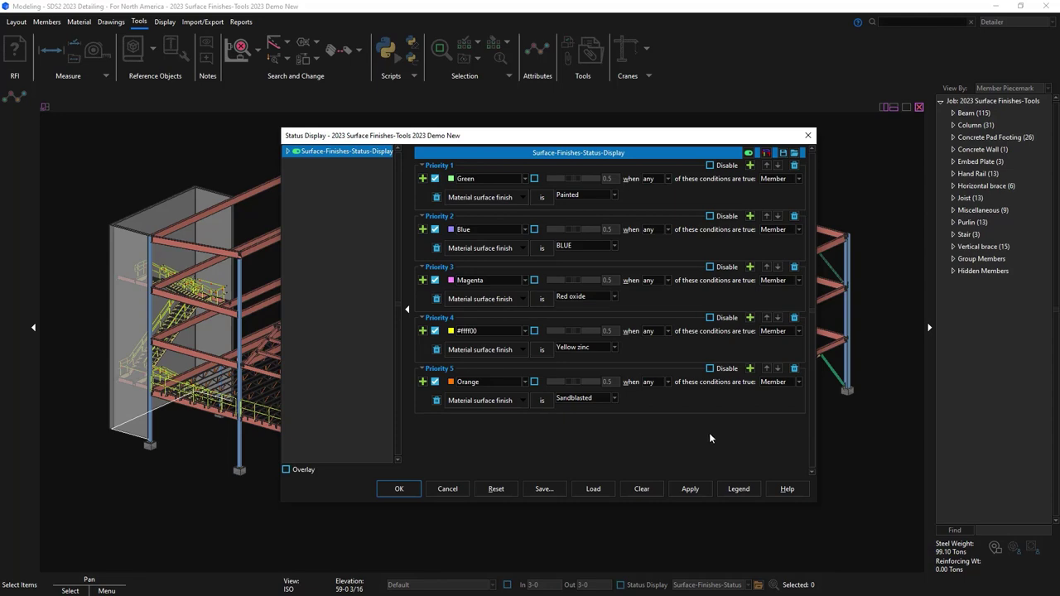
left_click(409, 490)
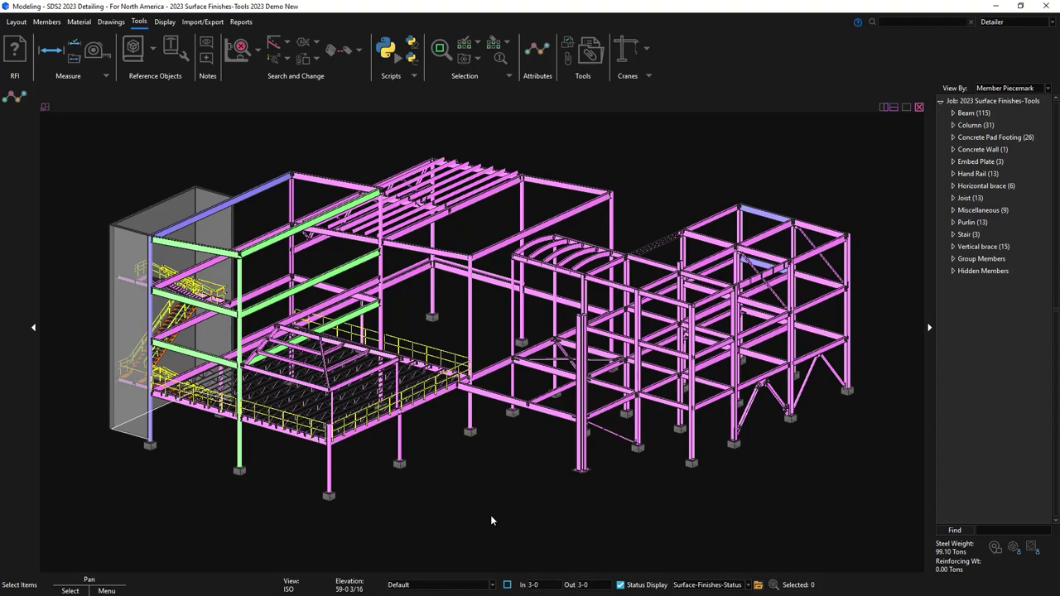
scroll(136, 443, "up", 5)
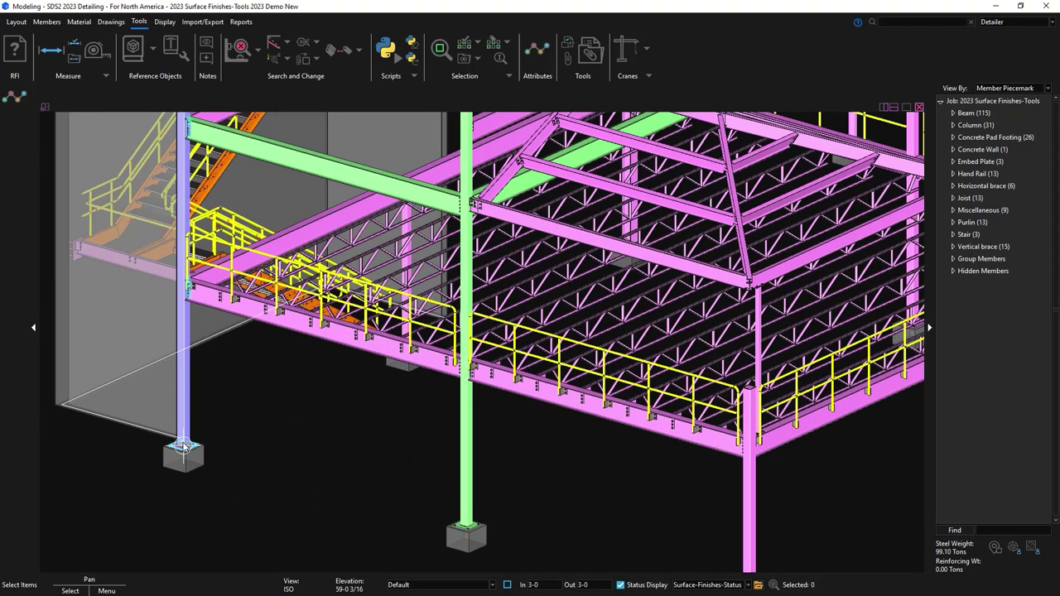
left_click(195, 466)
right_click(196, 466)
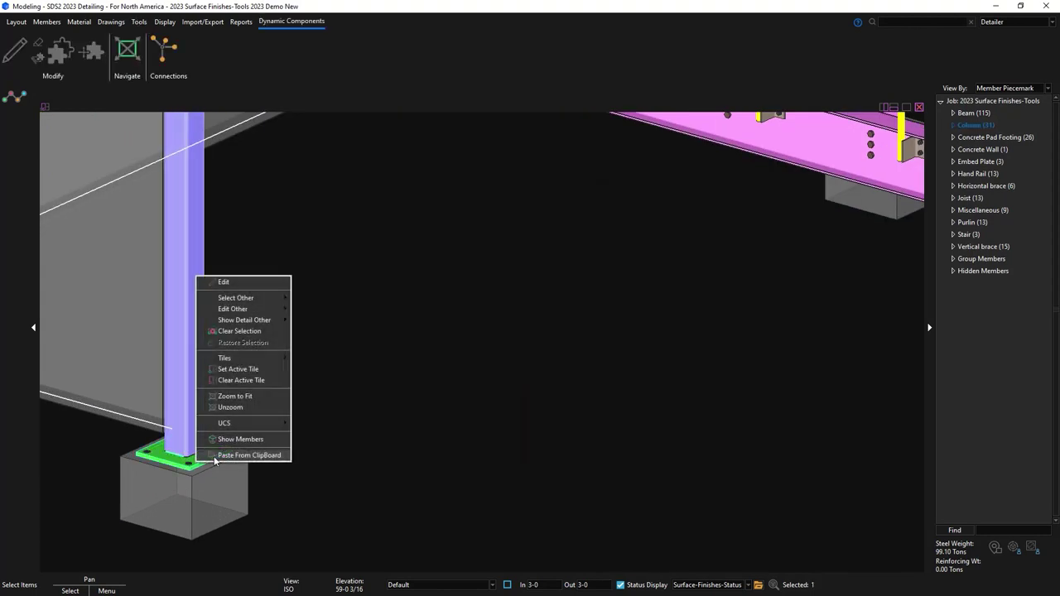
mouse_move(240, 311)
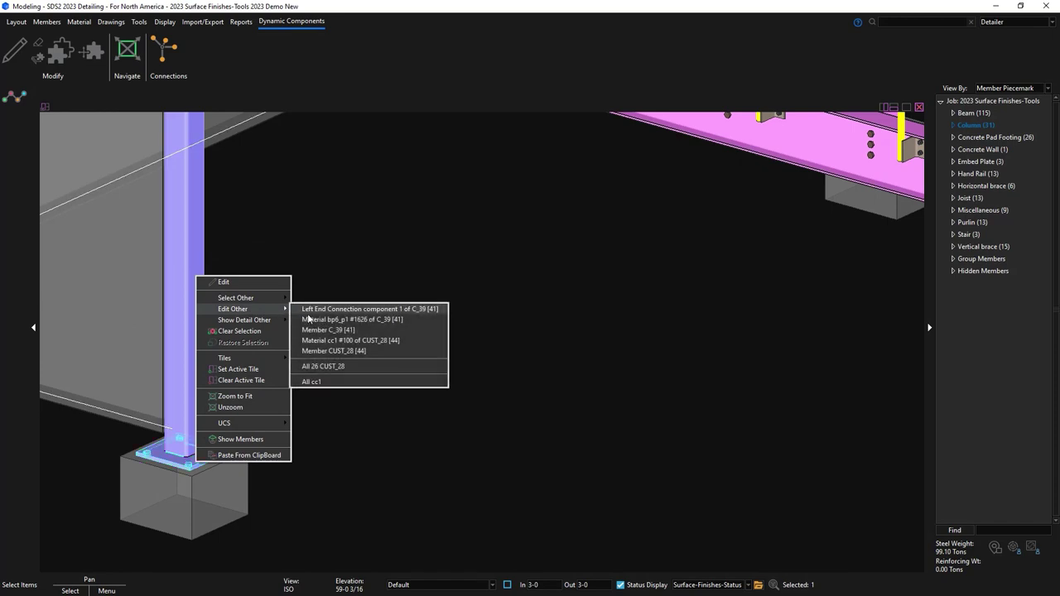
left_click(314, 319)
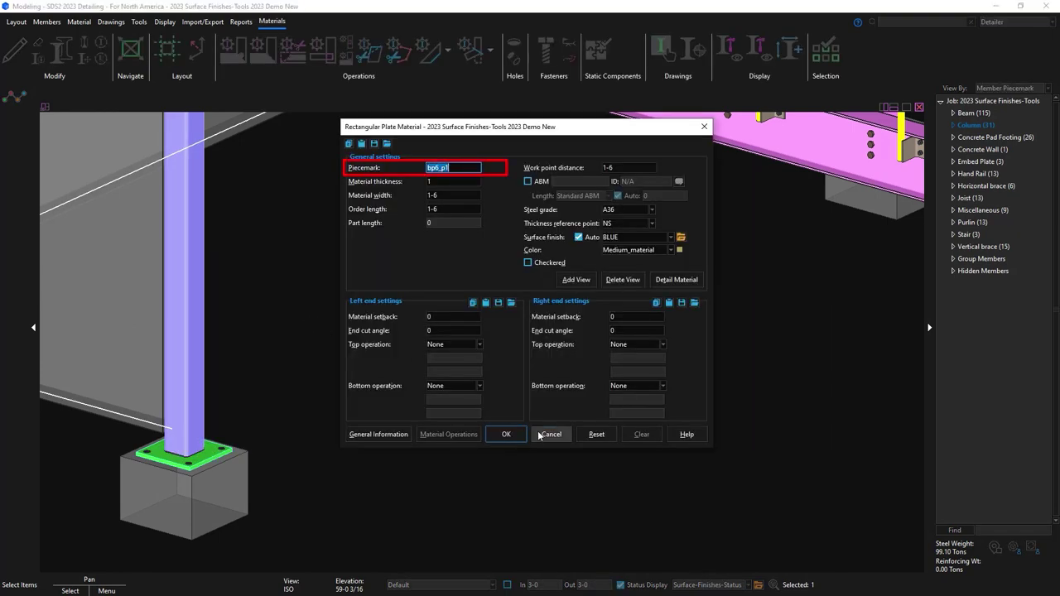
left_click(539, 435)
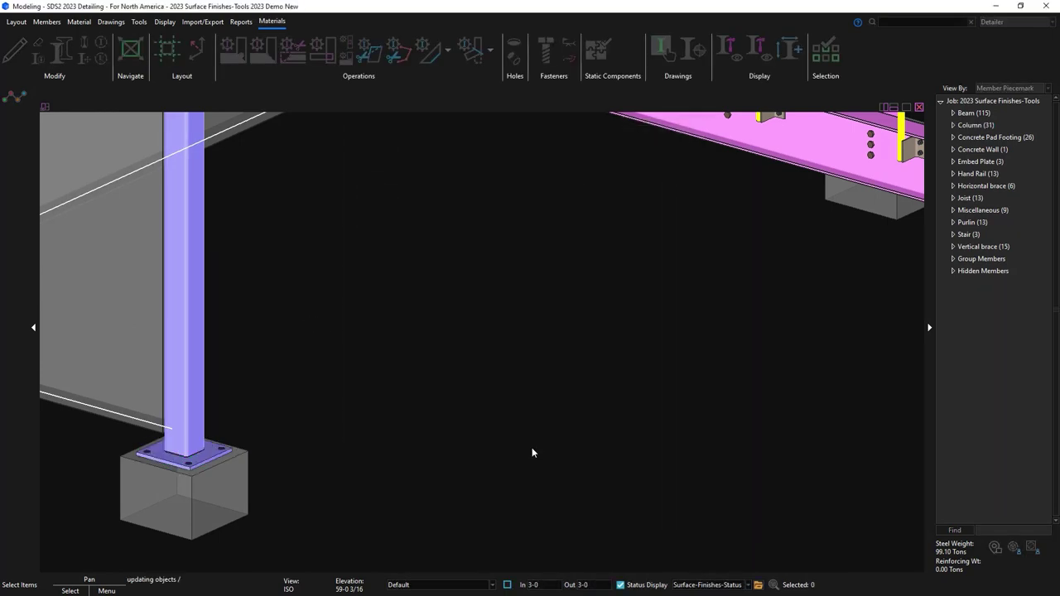
scroll(505, 475, "down", 3)
middle_click_drag(631, 485, 430, 245)
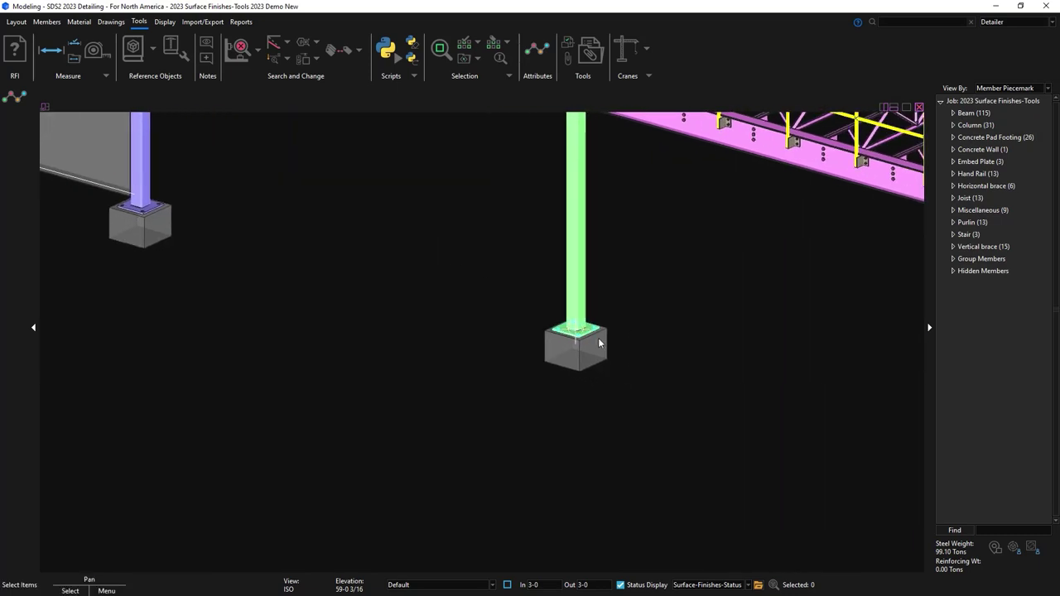
scroll(579, 335, "up", 3)
left_click(543, 327)
right_click(543, 326)
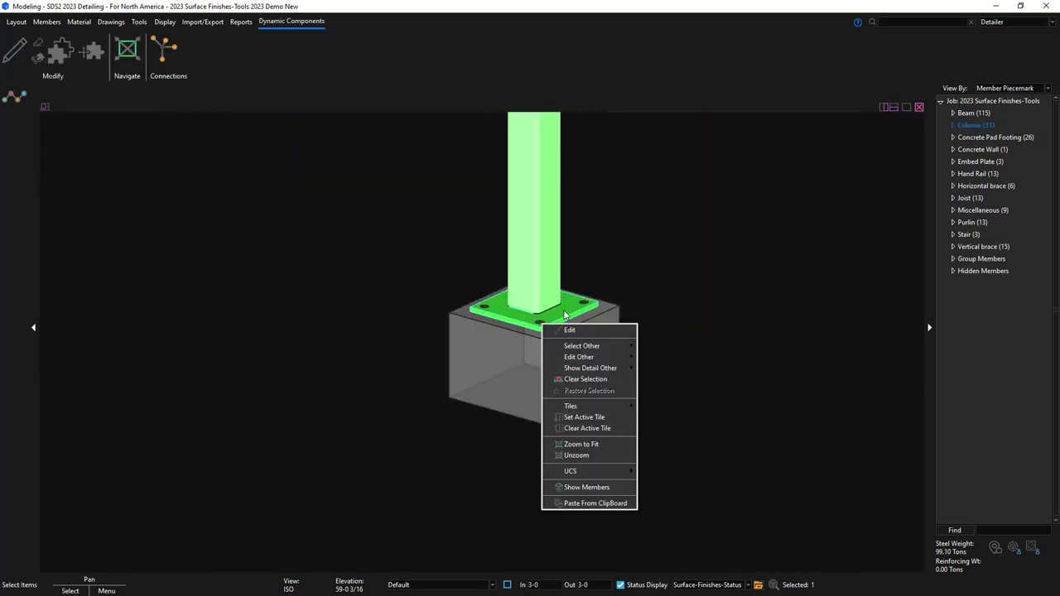
mouse_move(631, 364)
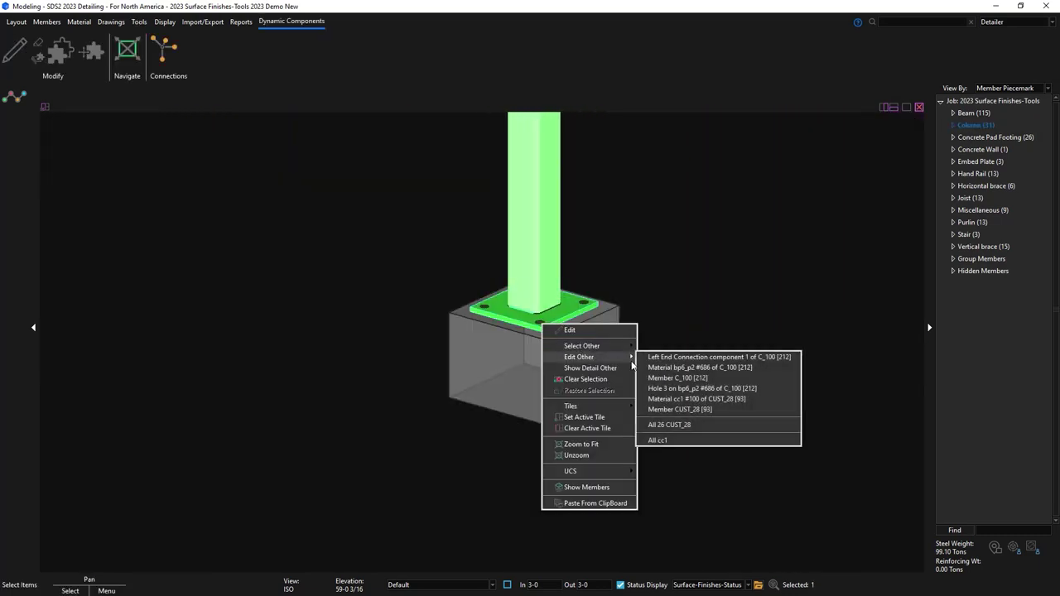
left_click(682, 367)
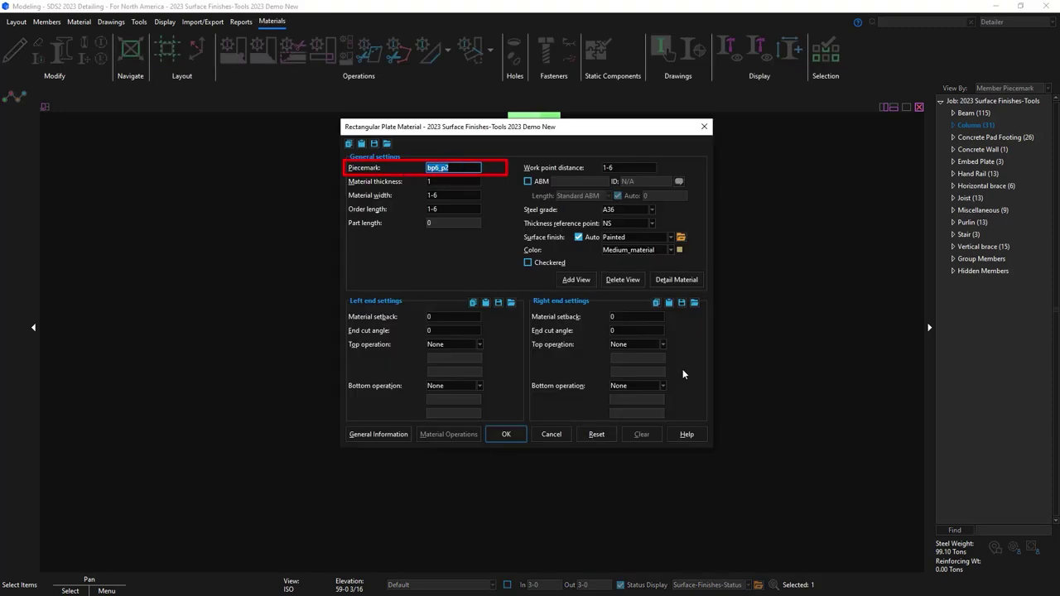
left_click(550, 434)
middle_click_drag(705, 462, 389, 380)
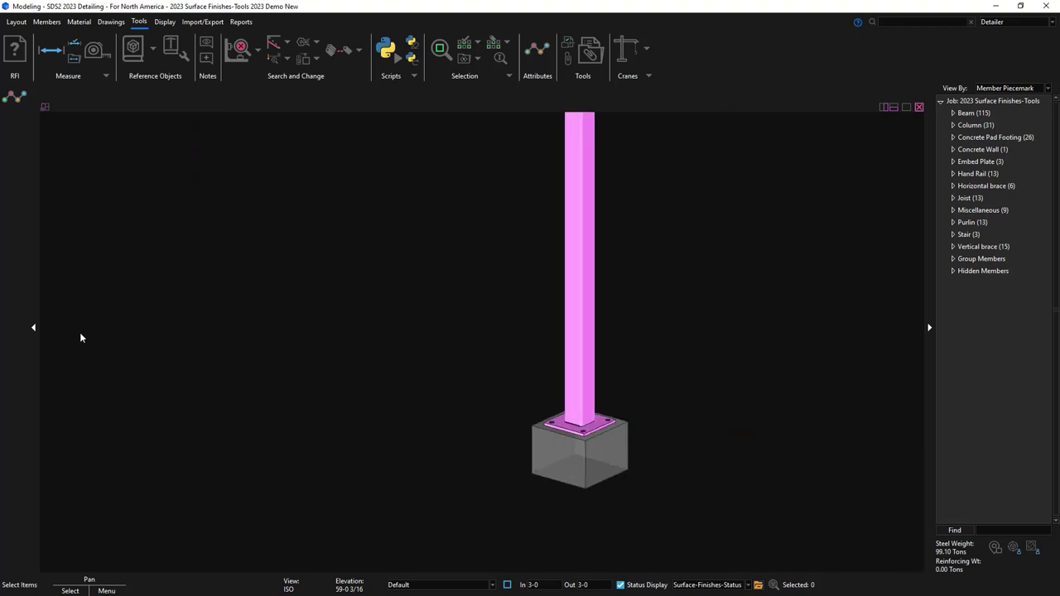
left_click(569, 429)
right_click(569, 432)
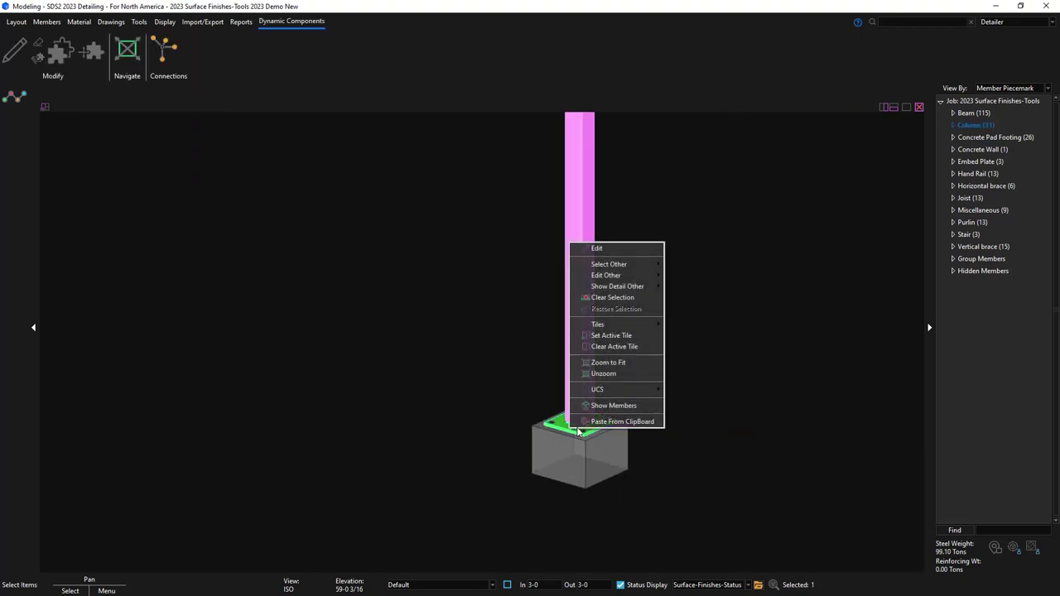
mouse_move(601, 276)
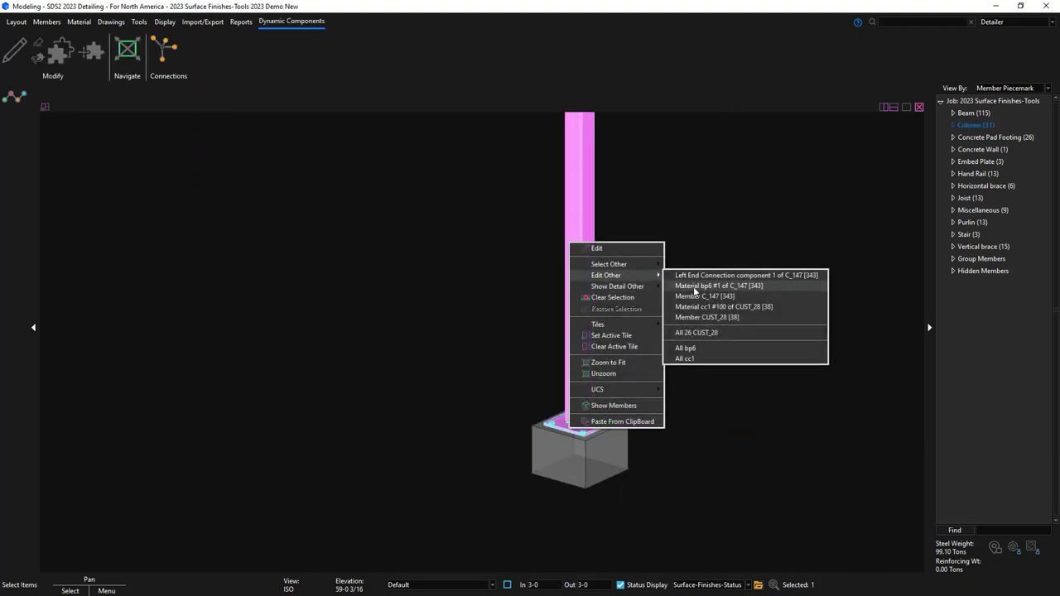
left_click(694, 286)
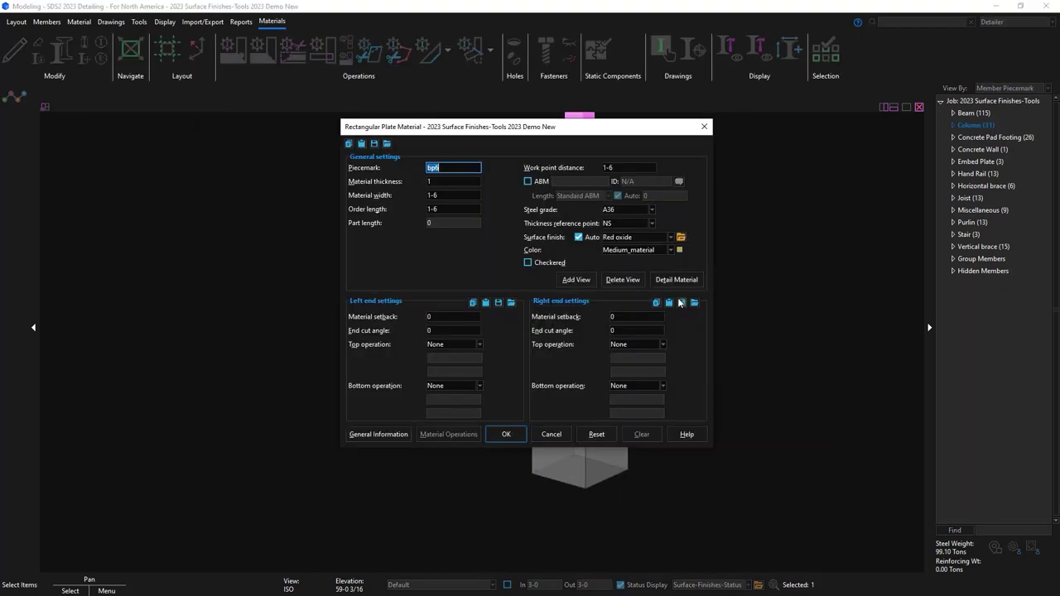
left_click(552, 434)
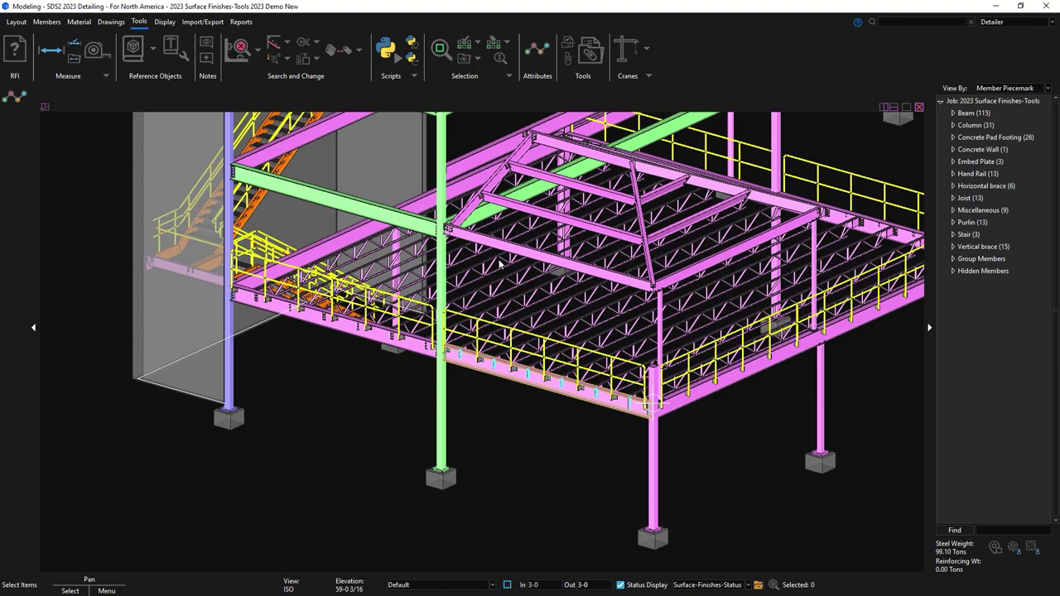
Step: Run Advanced Selection with code m.finish == "Painted" to pick the seven Painted members
left_click(477, 60)
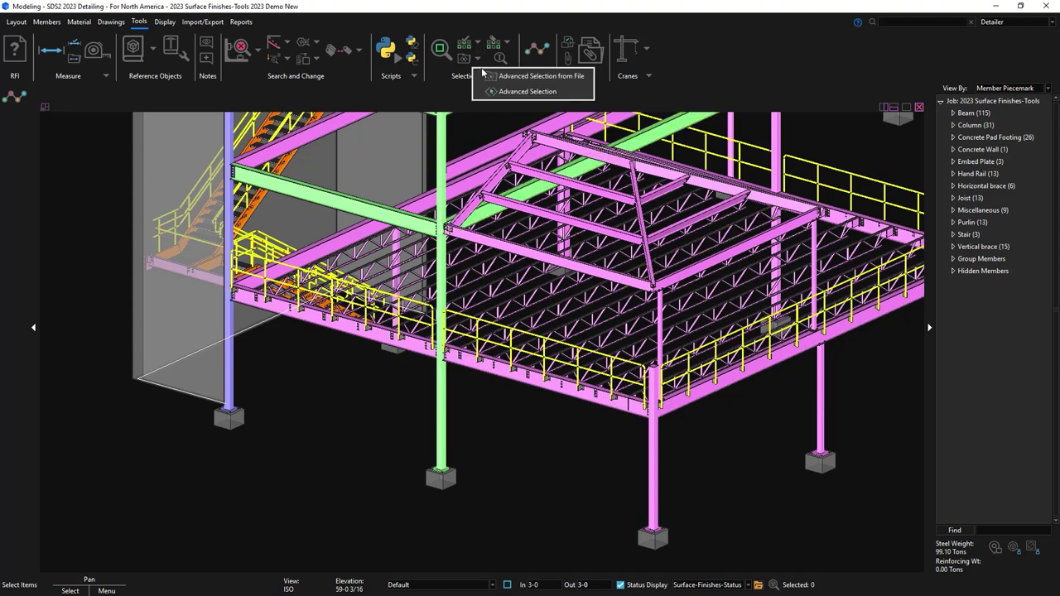
left_click(487, 91)
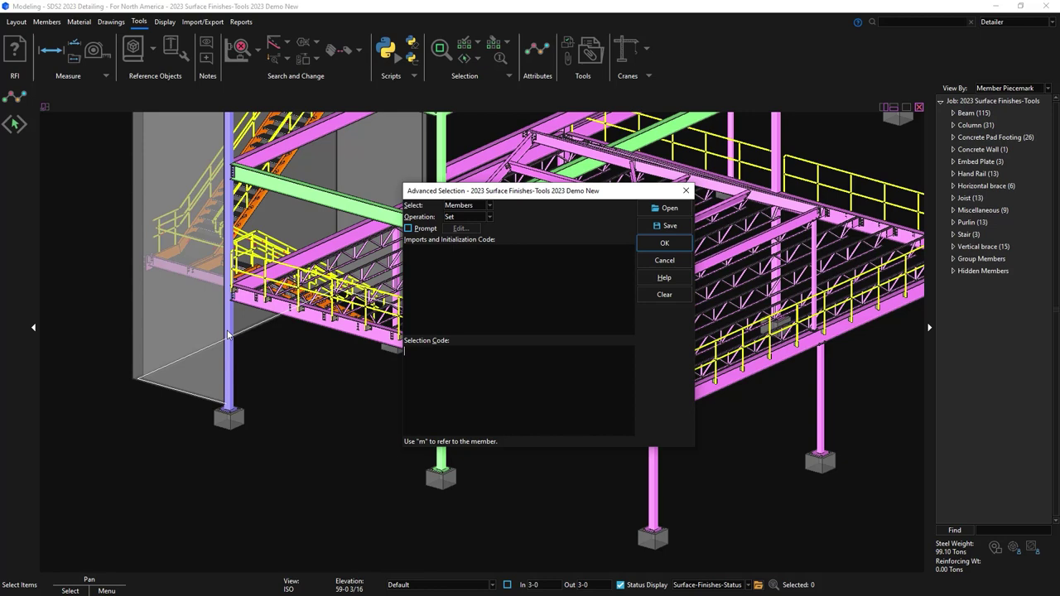
type("m.finish == \"Painted\"")
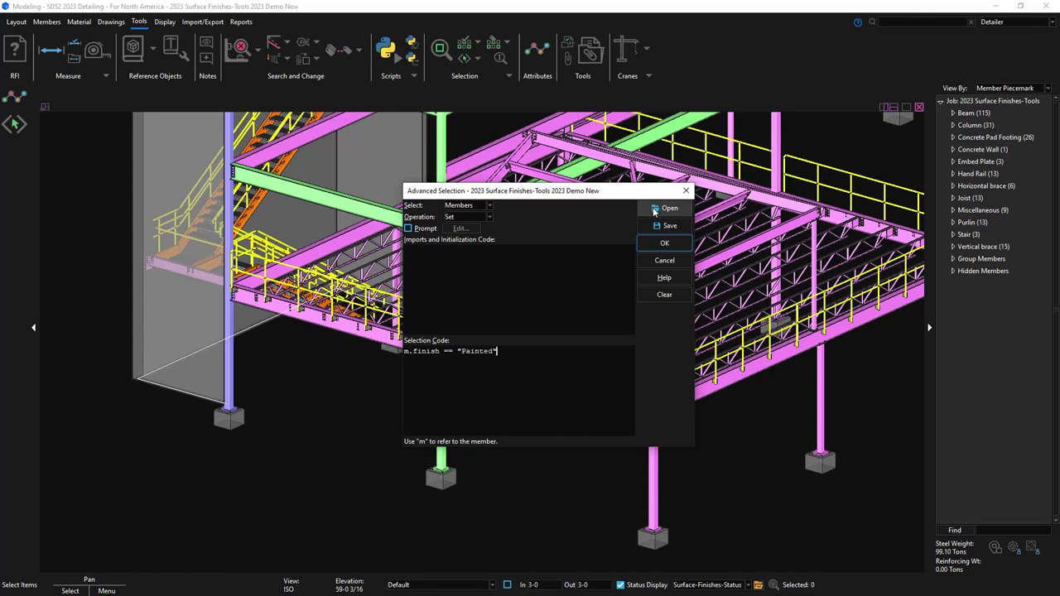
left_click(667, 246)
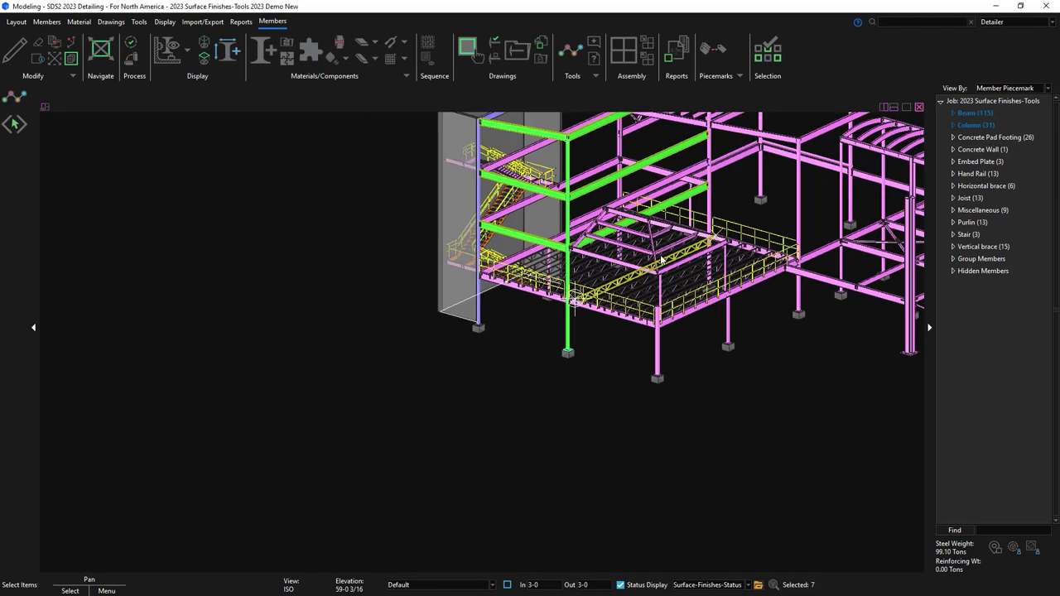
middle_click_drag(661, 262, 569, 365)
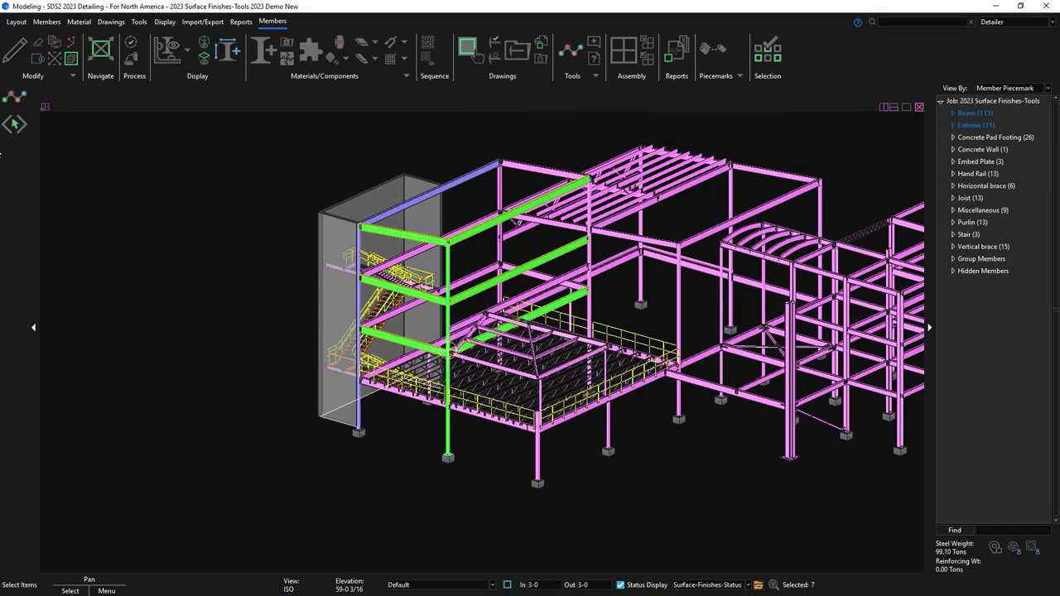
Step: Change the selection code to m.finish == "SurfaceFinishRedOxide" and run it
left_click(14, 123)
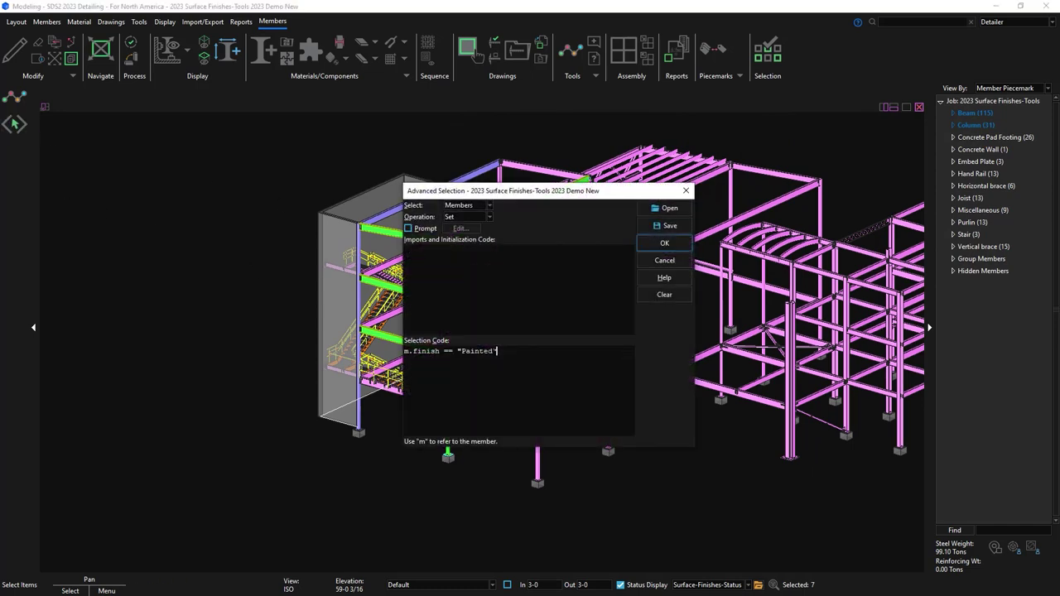
key("Left")
key("ctrl+shift+Left")
type("SurfaceFinishRedOxide")
left_click(664, 243)
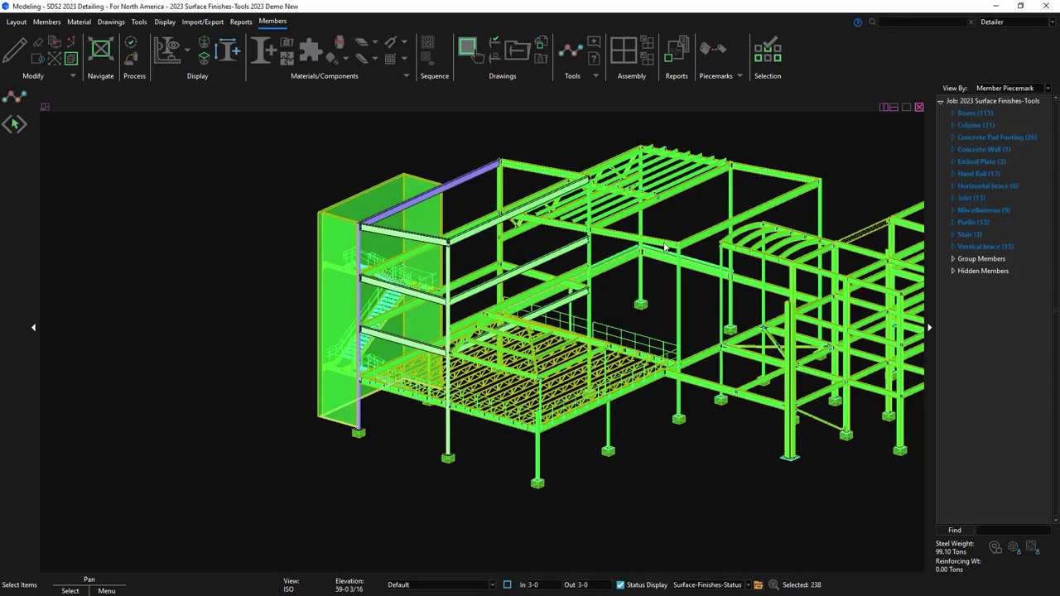
Step: Edit the code to m.finish_abbr == "PNT" and run it, selecting seven members
left_click(14, 124)
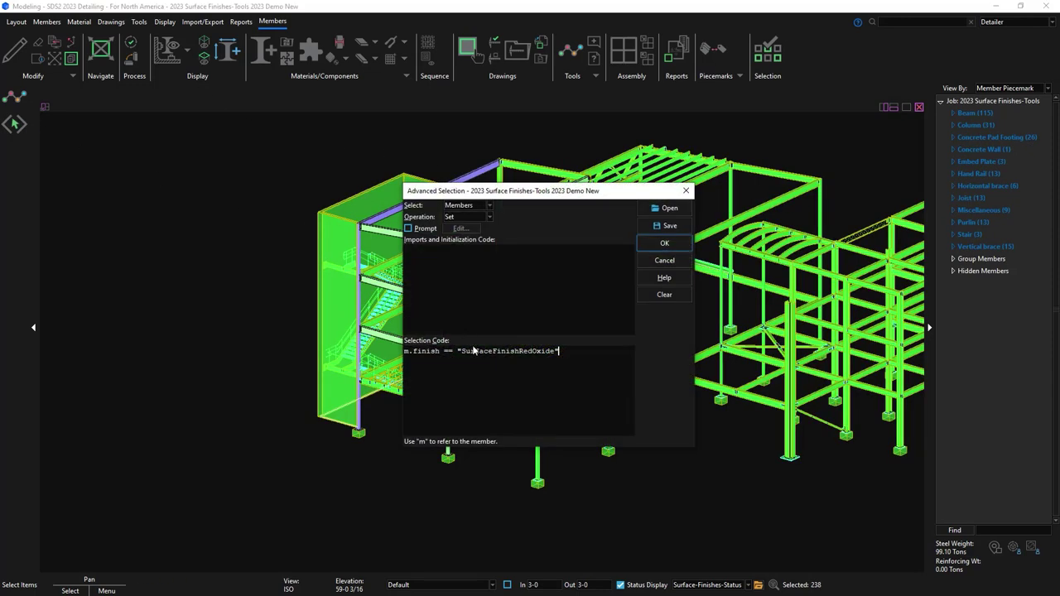
left_click(440, 351)
type("_abbr")
left_click_drag(482, 351, 576, 351)
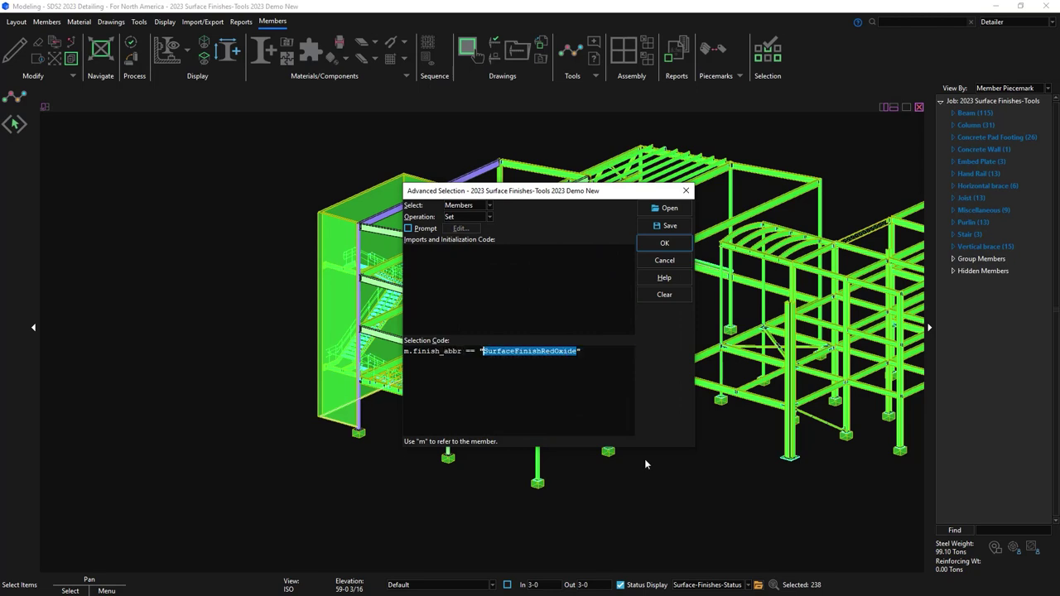
type("PNT")
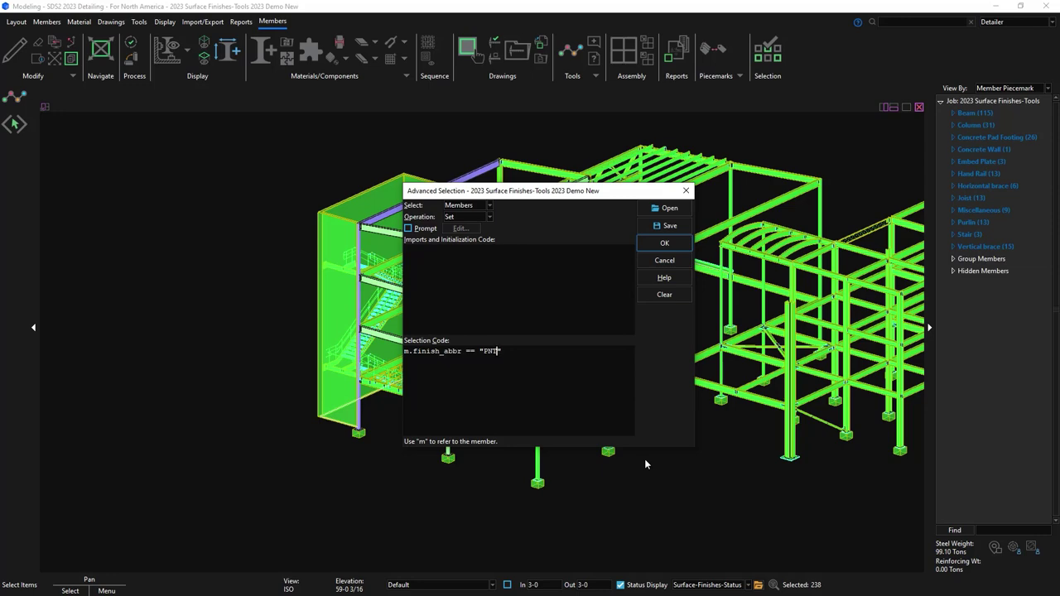
left_click(662, 243)
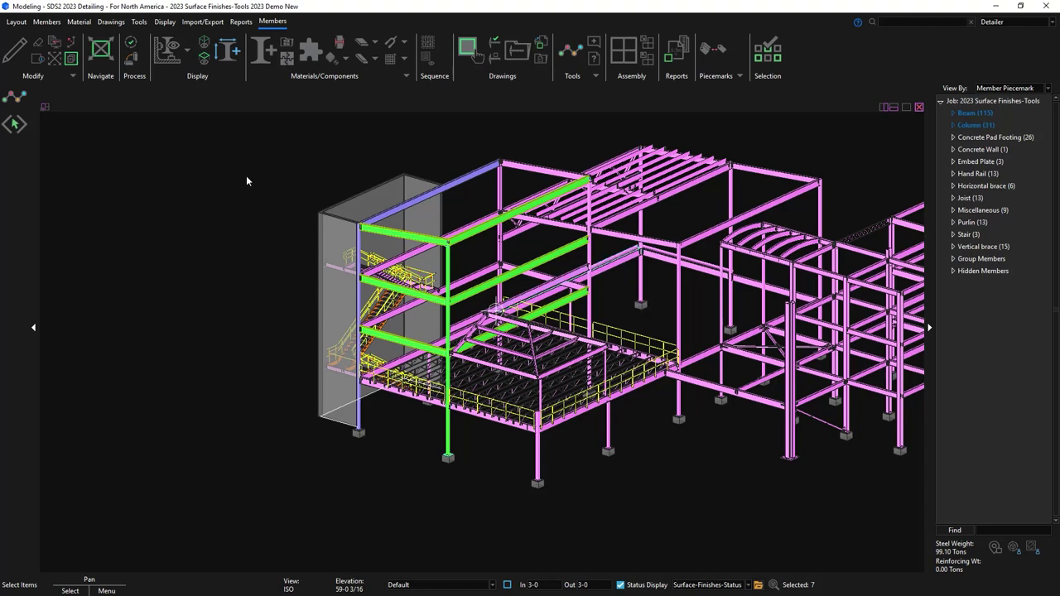
Step: Set Select to Material with code mt.finish == "Blue", selecting 23 materials
left_click(11, 124)
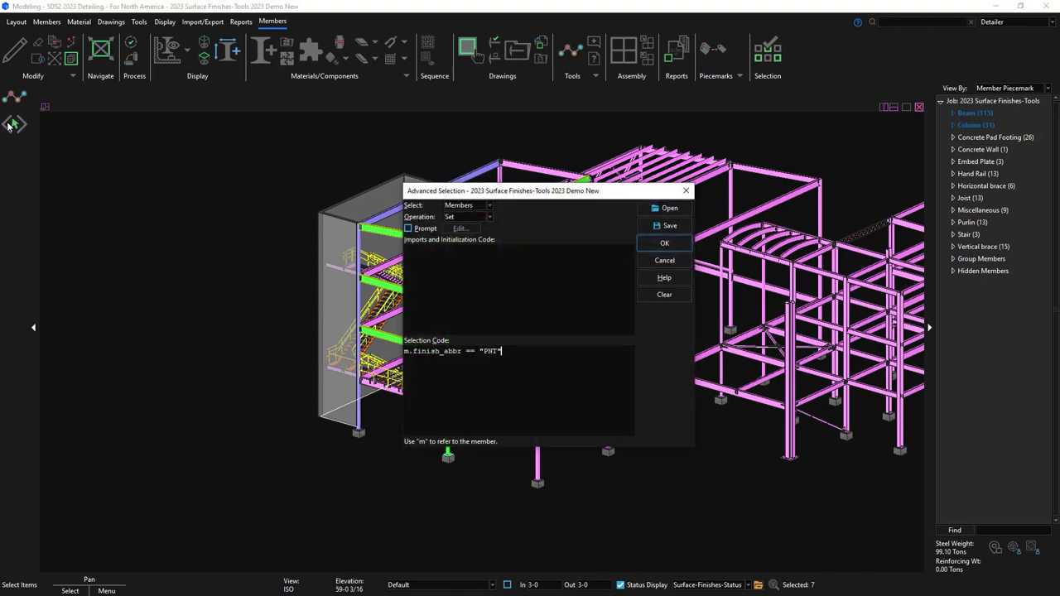
left_click(484, 207)
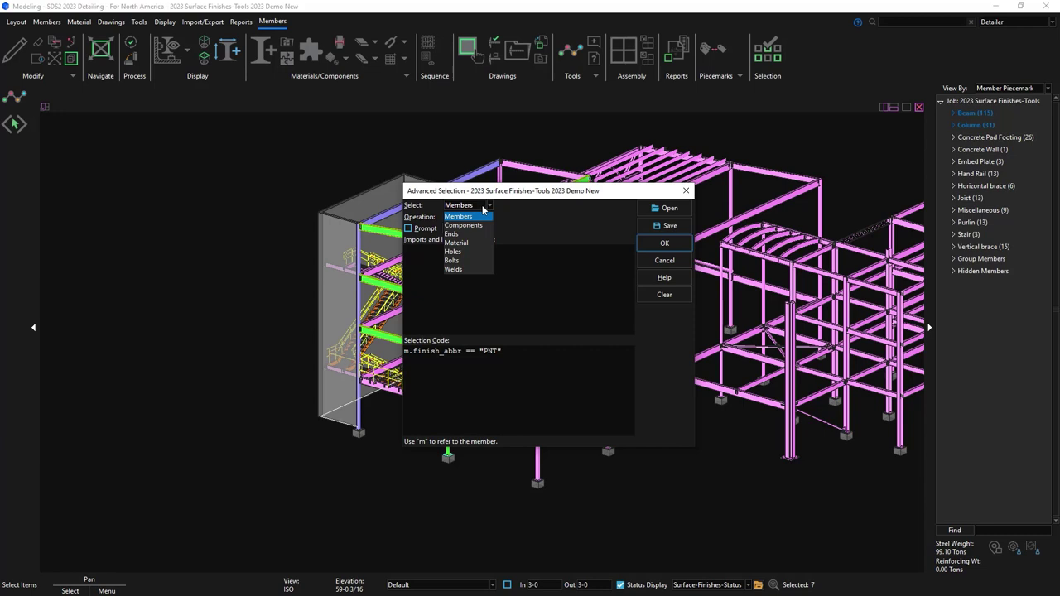
left_click(476, 242)
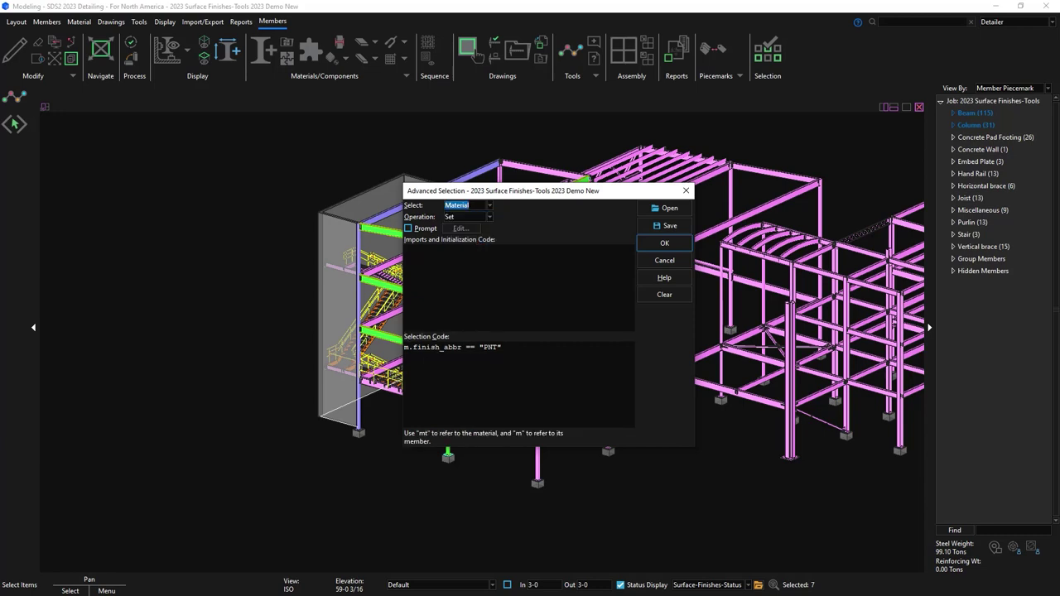
left_click(411, 347)
type("t")
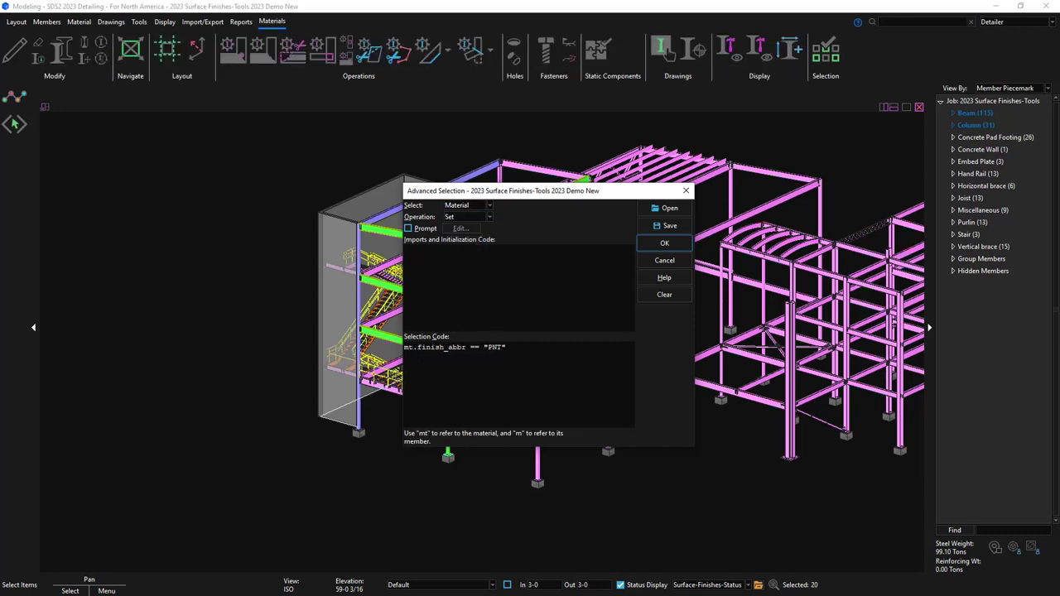
left_click_drag(466, 348, 445, 348)
key("BackSpace")
double_click(473, 347)
type("Blue")
left_click(673, 246)
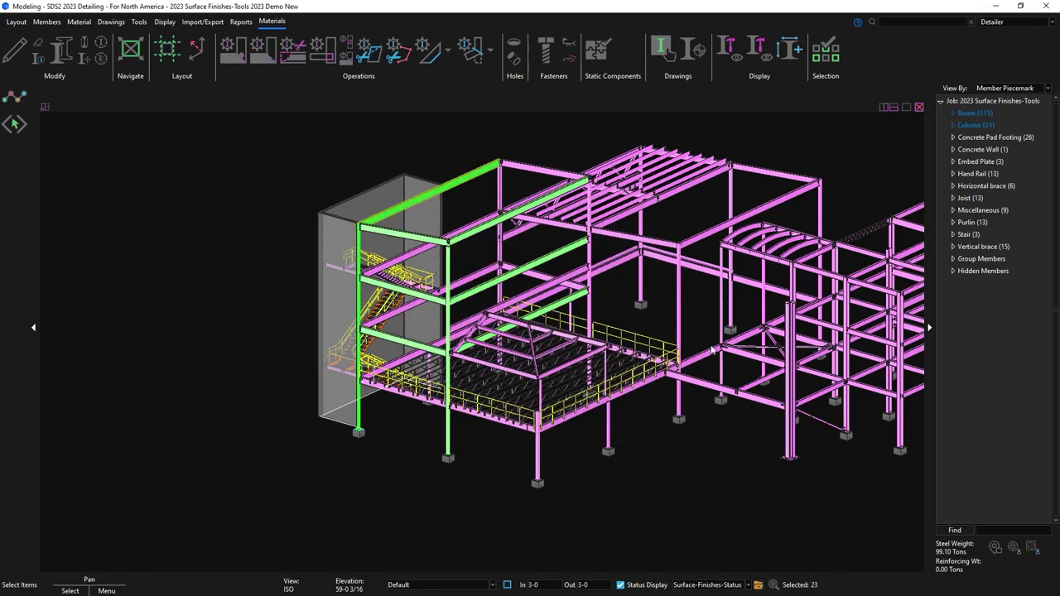
middle_click_drag(673, 247, 492, 373)
Step: Clear the selection and launch the SDS2_User SurfaceFinish_Members report
key("Escape")
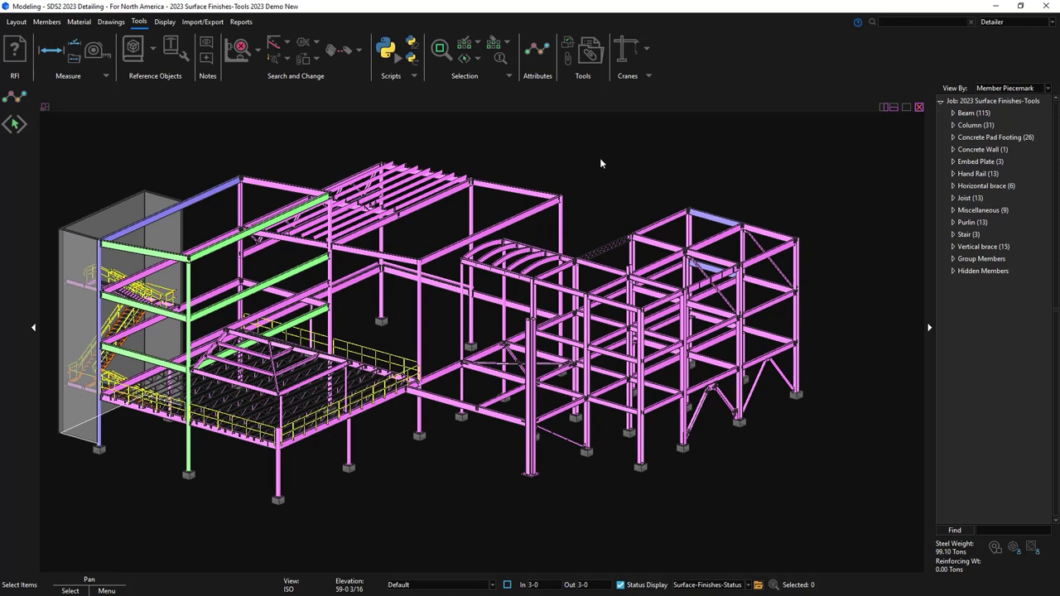
left_click(241, 23)
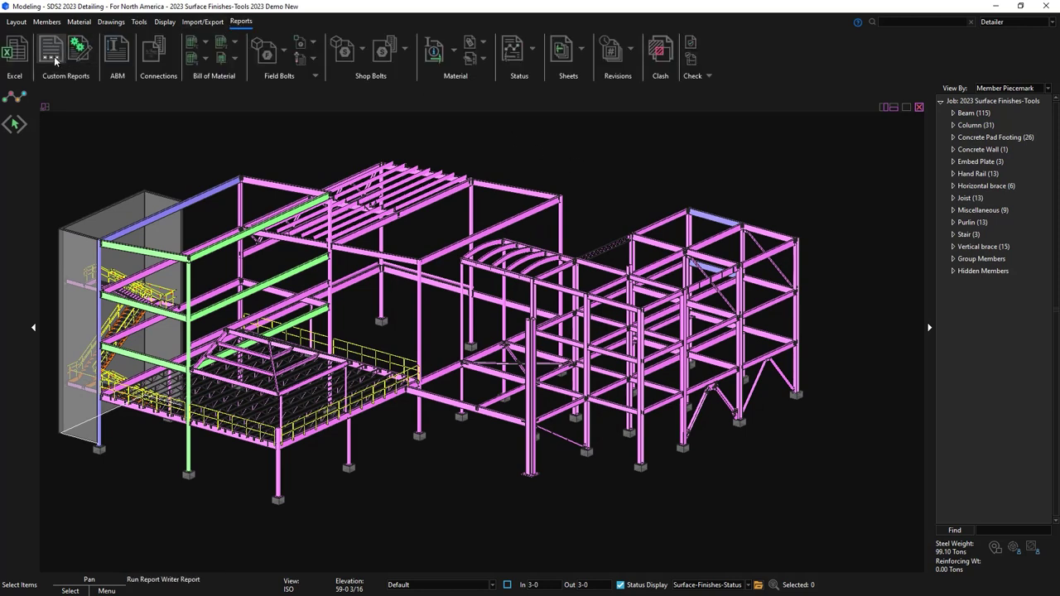
left_click(54, 60)
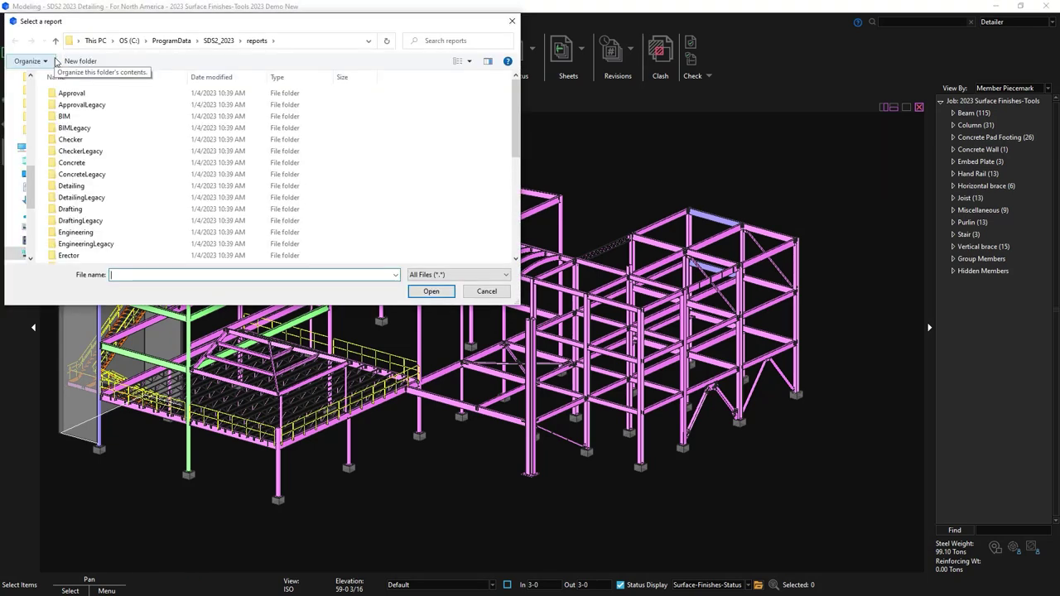
scroll(135, 182, "down", 5)
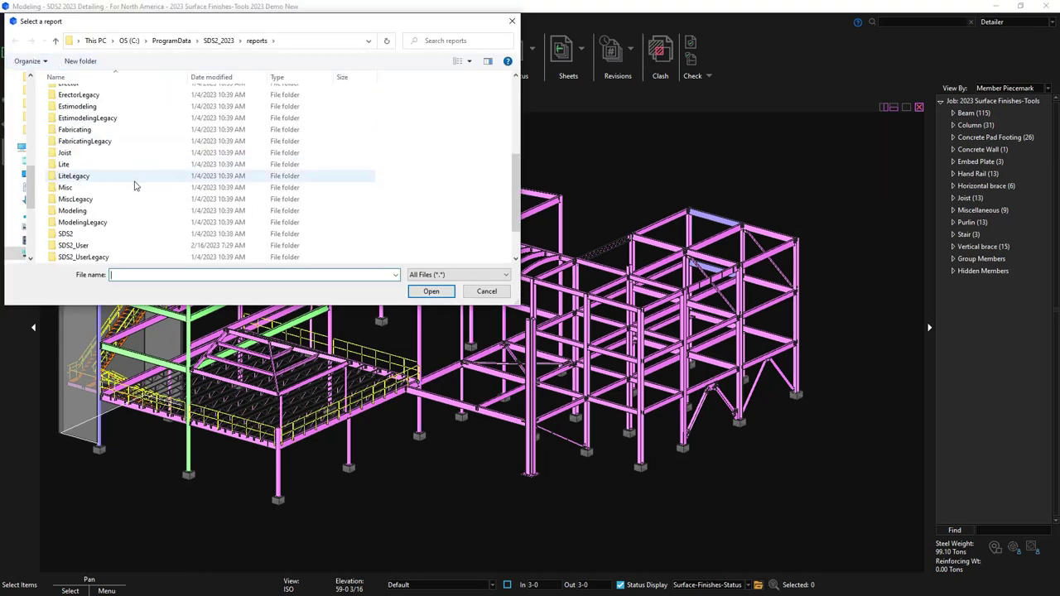
double_click(126, 199)
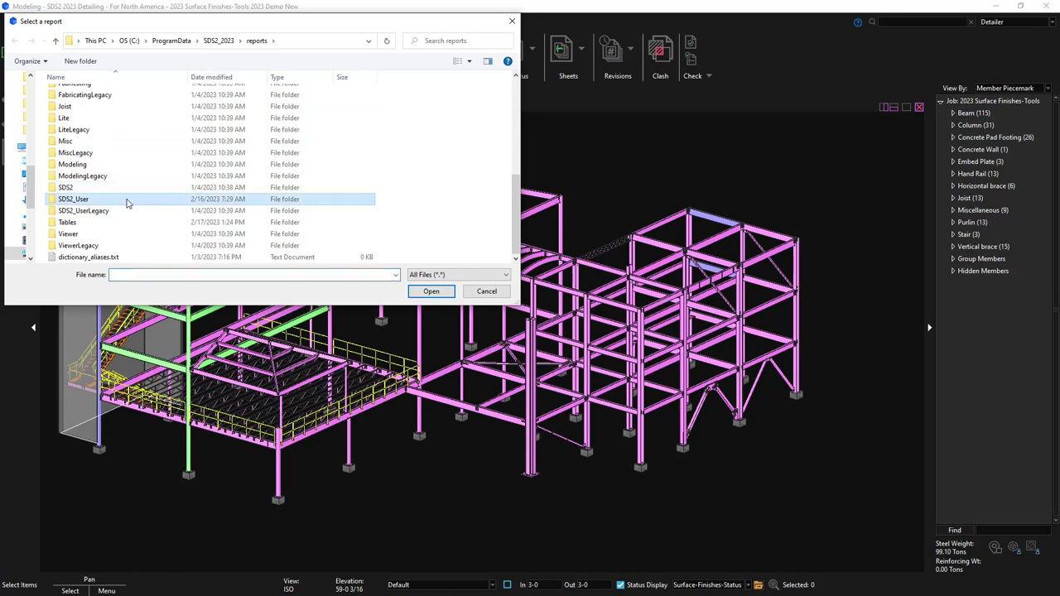
scroll(127, 204, "down", 10)
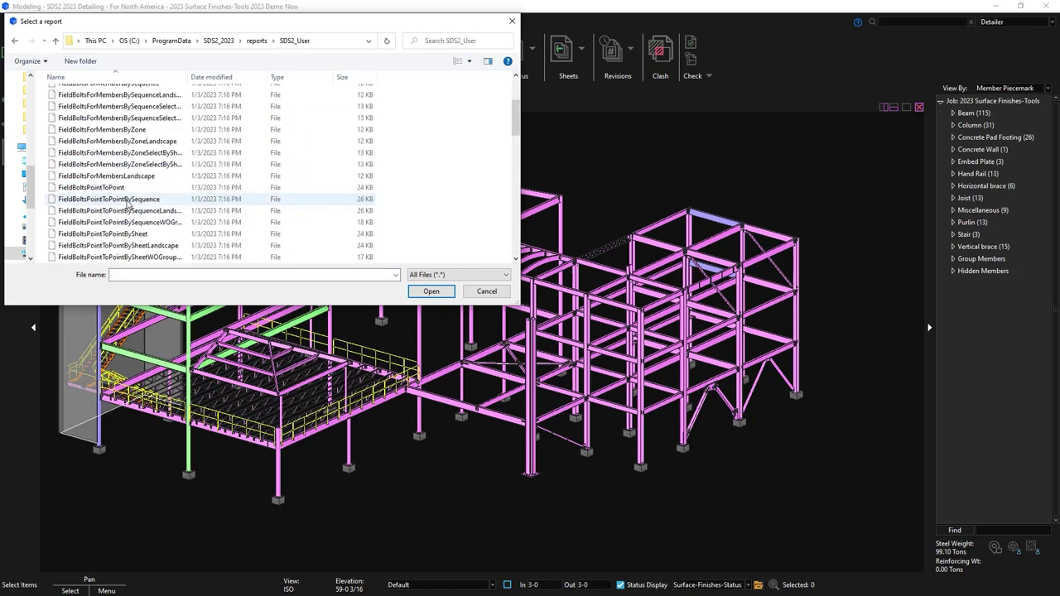
scroll(128, 204, "down", 3)
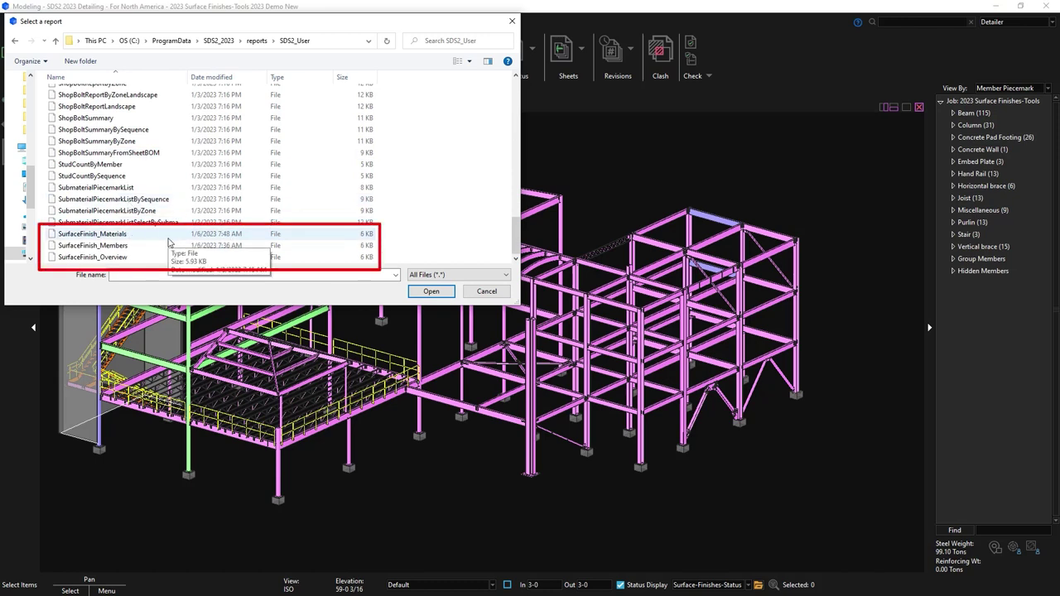
double_click(168, 246)
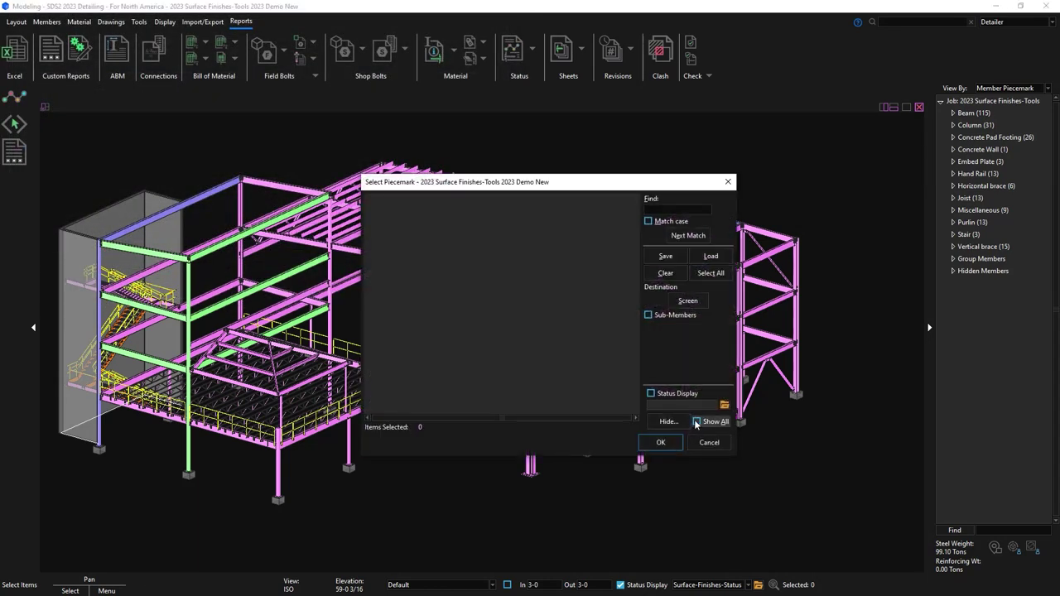
Step: Generate it for all piecemarks, review pages 1 and 2, and close it
left_click(704, 421)
left_click(709, 273)
left_click(674, 443)
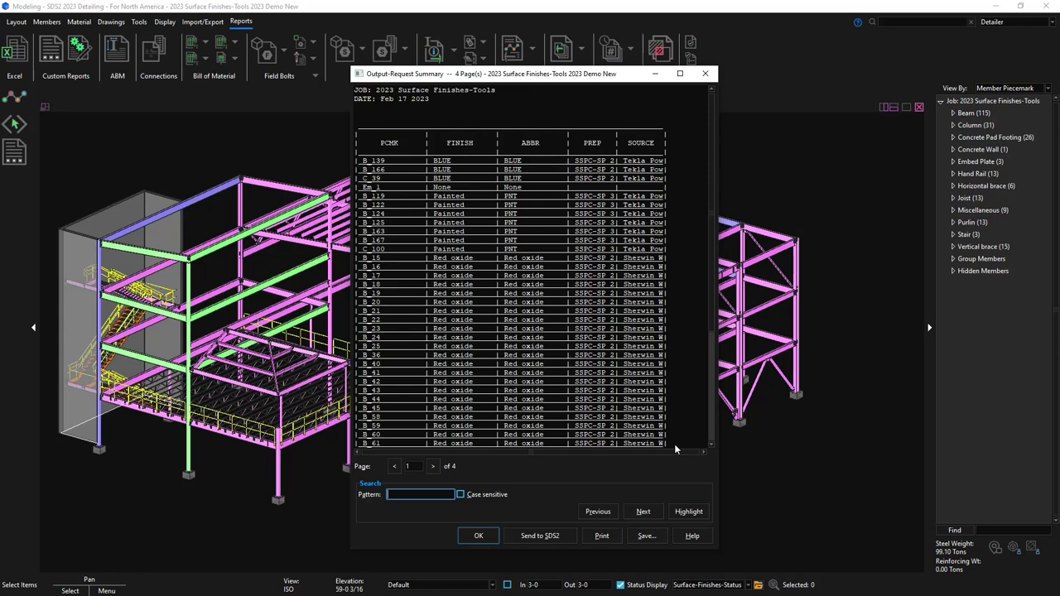
left_click(432, 466)
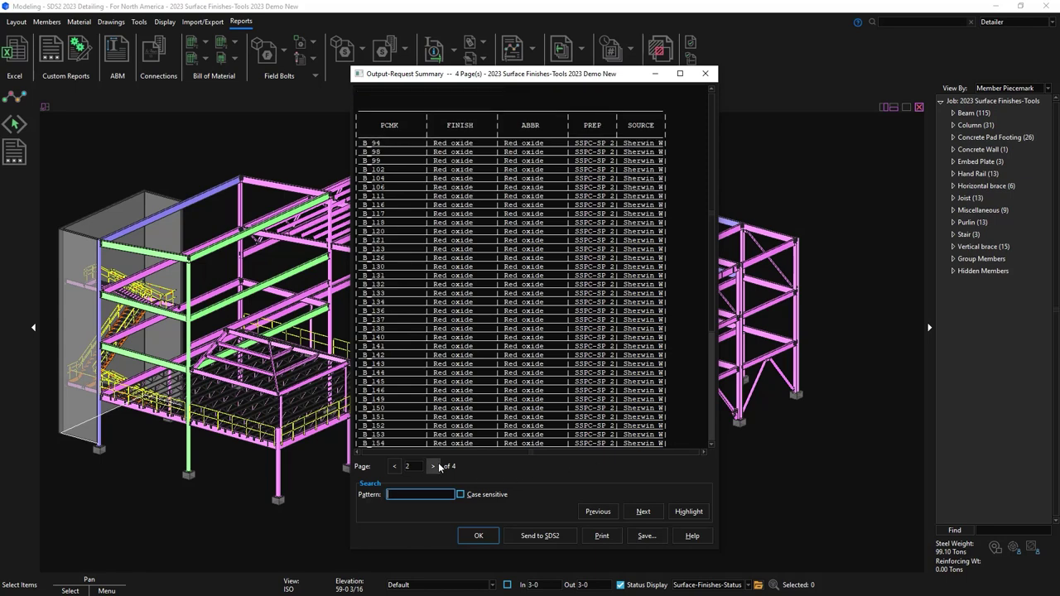
left_click(394, 466)
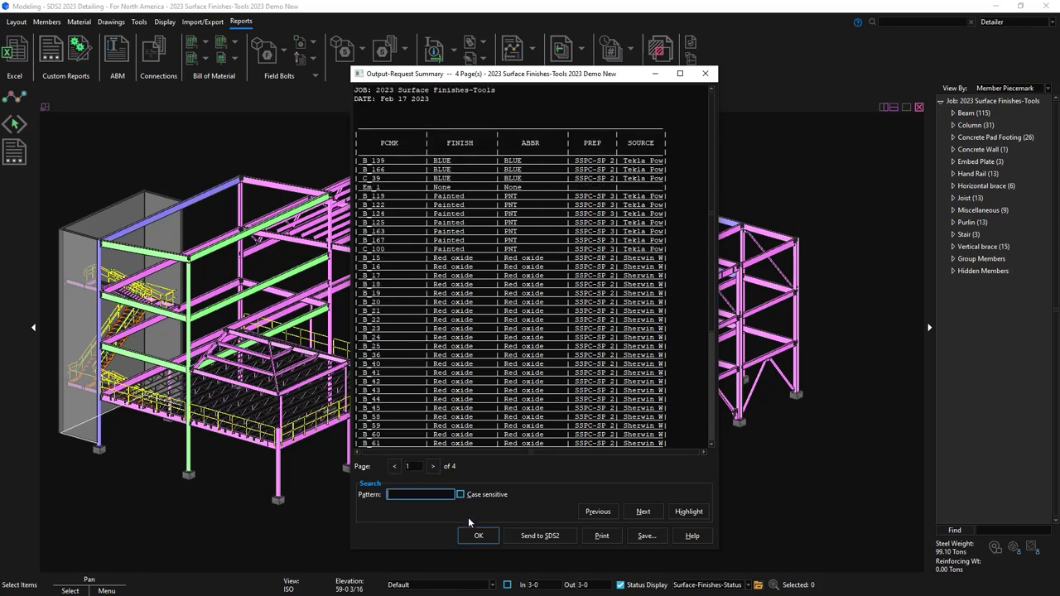
left_click(478, 535)
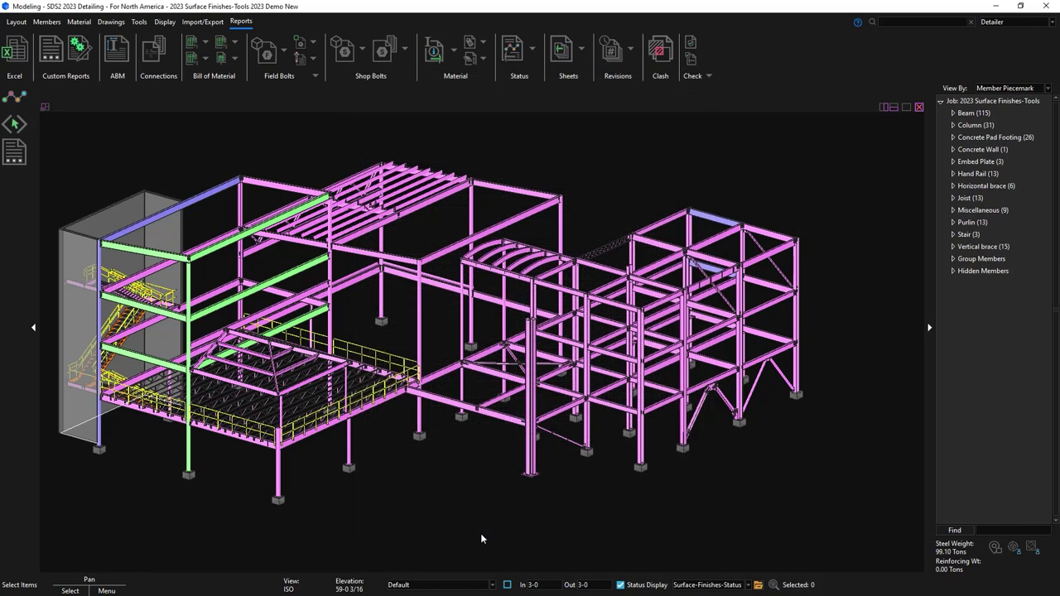
Step: Generate the SurfaceFinish_Materials report with every piecemark selected
left_click(12, 156)
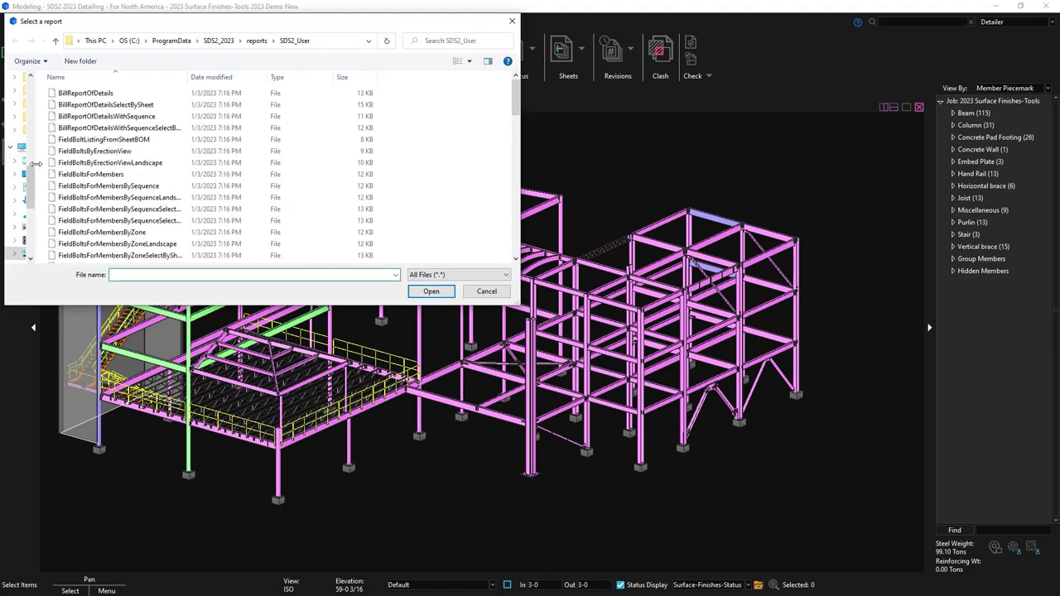
left_click_drag(514, 95, 513, 237)
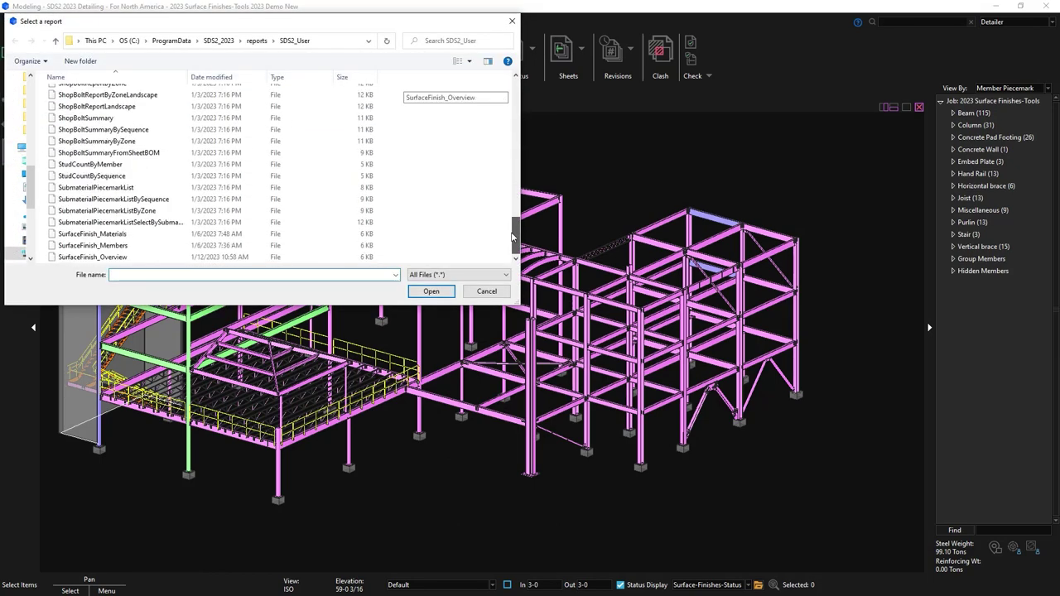
left_click(125, 234)
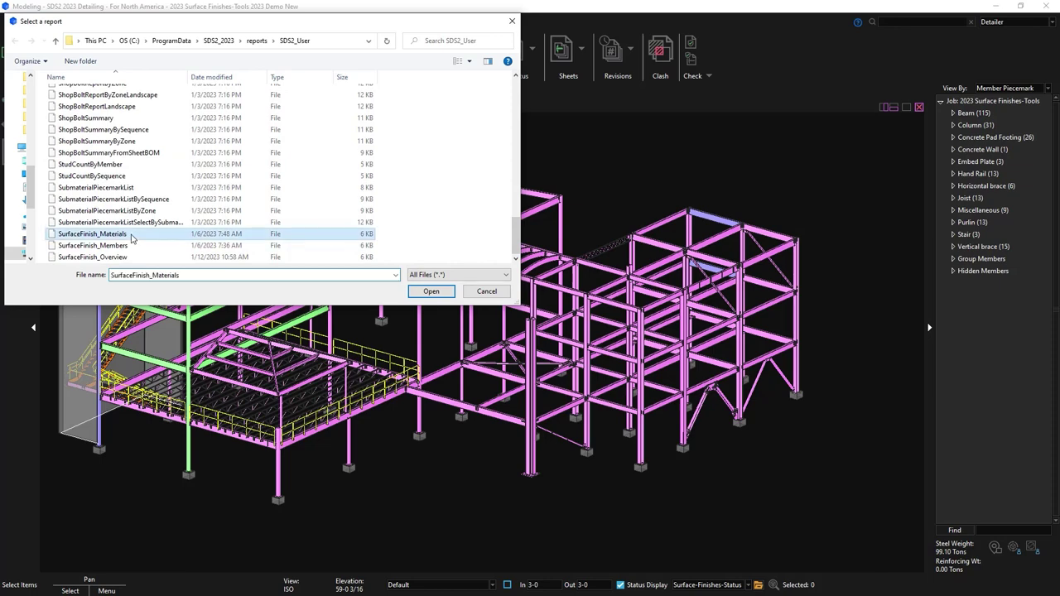
double_click(131, 235)
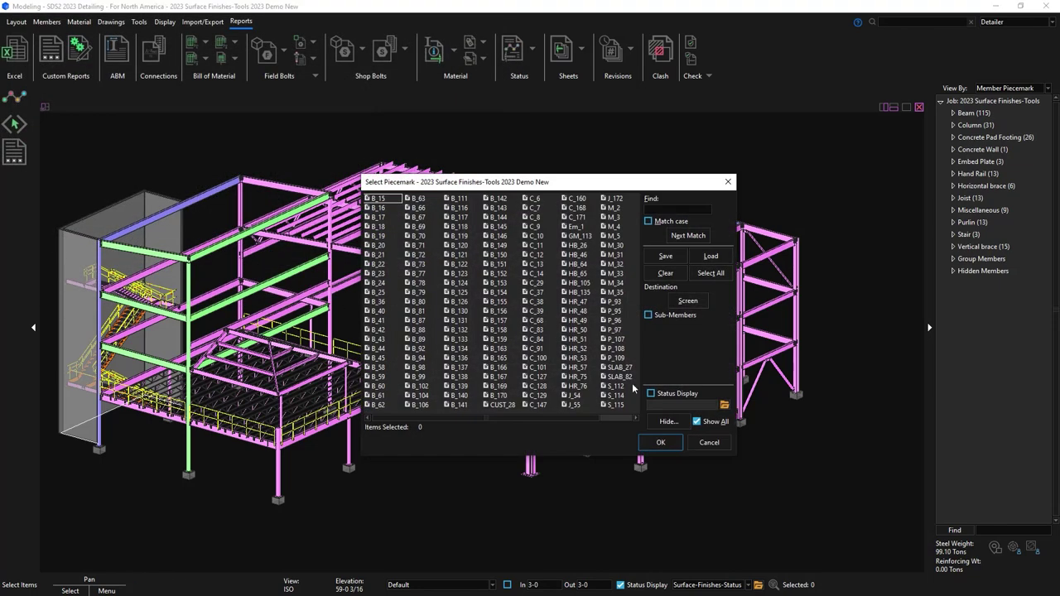
left_click(710, 274)
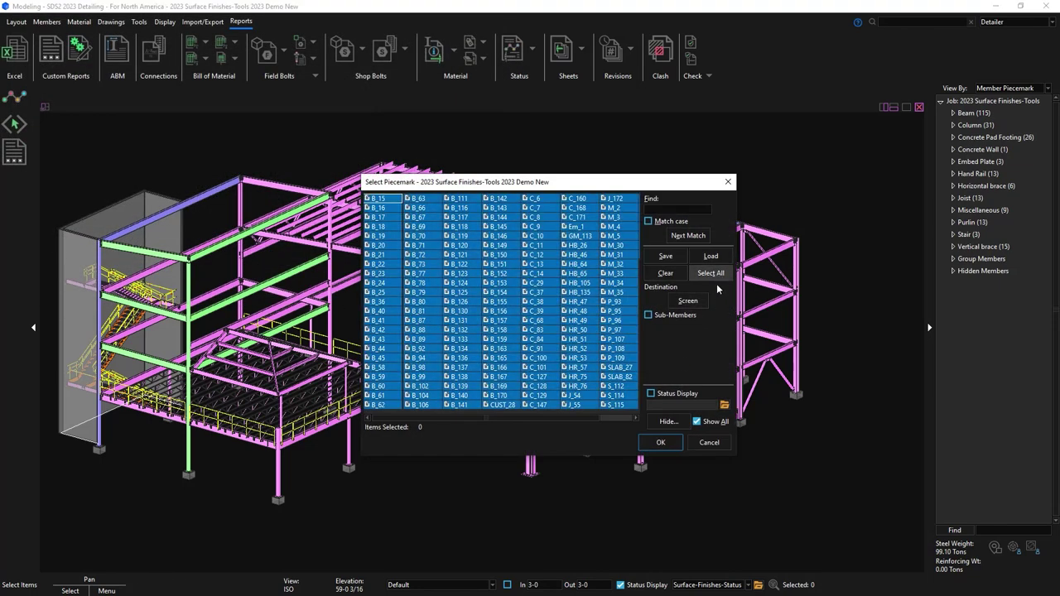
left_click(661, 442)
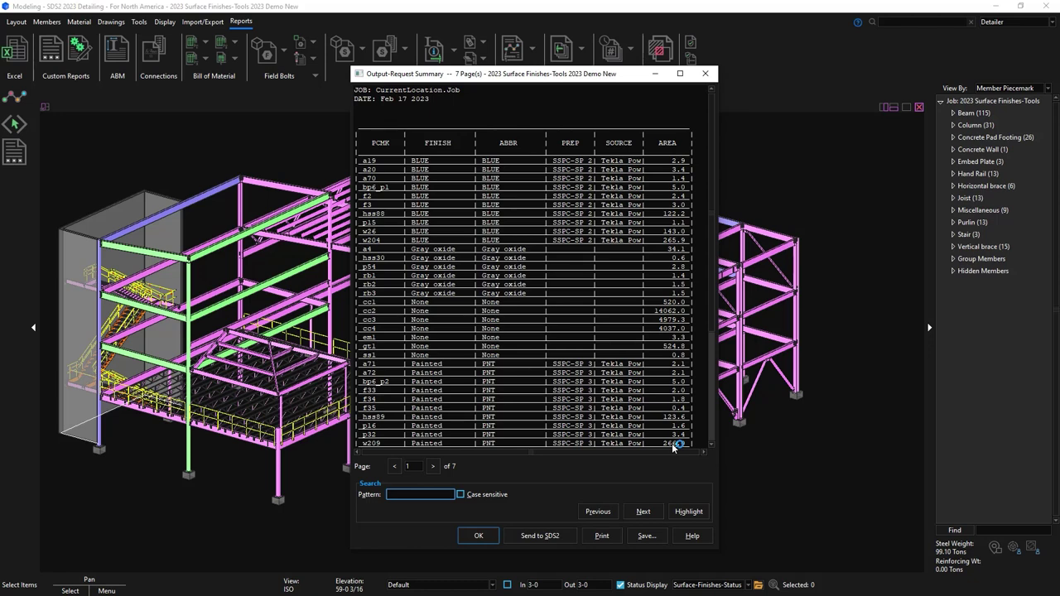